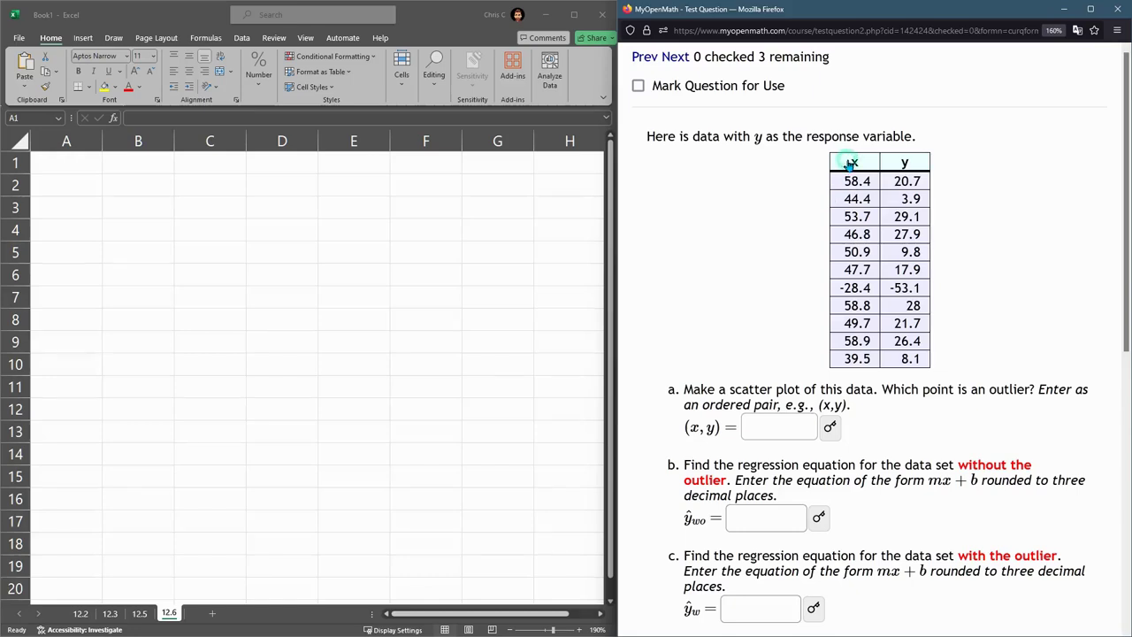
Copy the x and y data table from the web question and paste it into the worksheet starting at cell A2
{"action": "left_click_drag", "start_coordinate": [850, 163], "coordinate": [919, 358]}
{"action": "key", "text": "ctrl+c"}
{"action": "key", "text": "ctrl+v"}
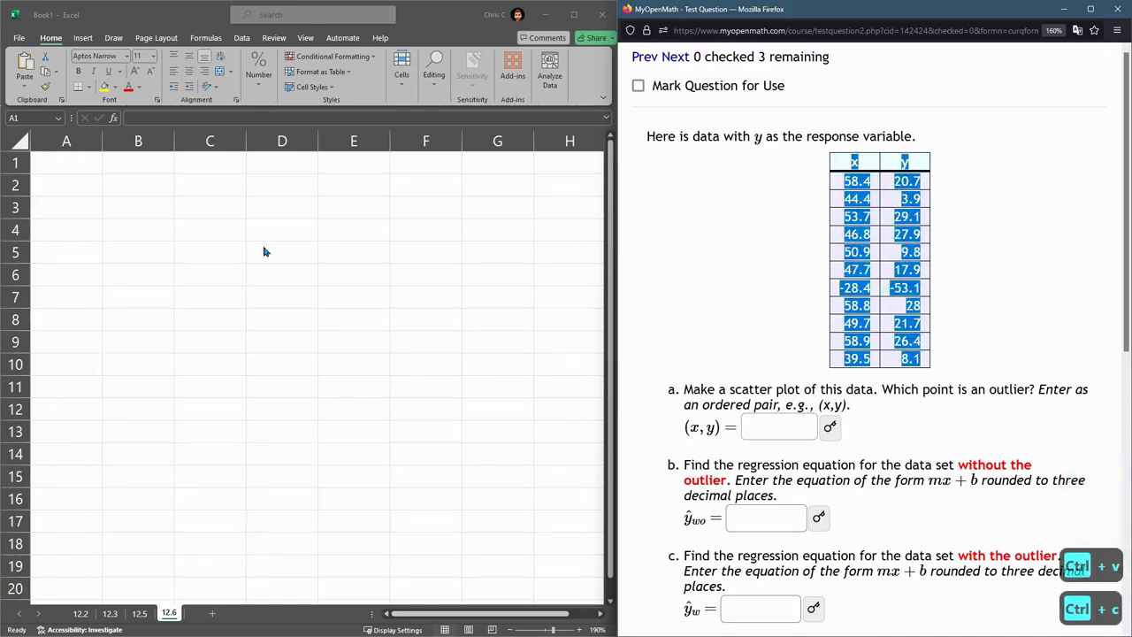
{"action": "left_click", "coordinate": [78, 188]}
{"action": "key", "text": "ctrl+v"}
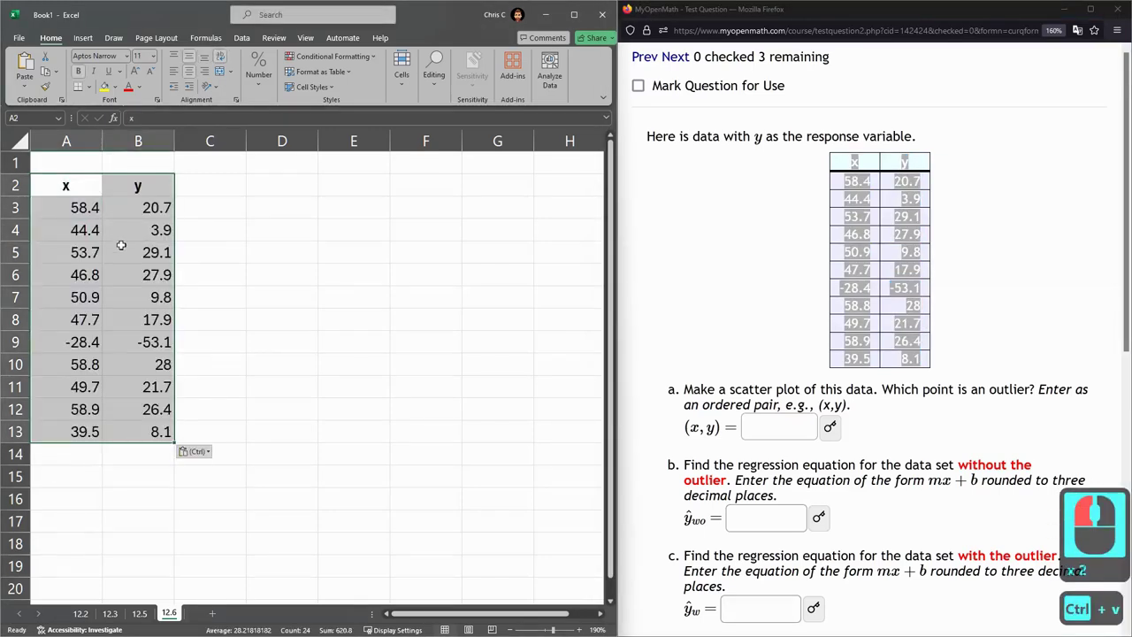
Insert a markers-only scatter chart of the pasted data, widen the Excel window, and place the chart beside the two data columns
{"action": "left_click", "coordinate": [83, 37]}
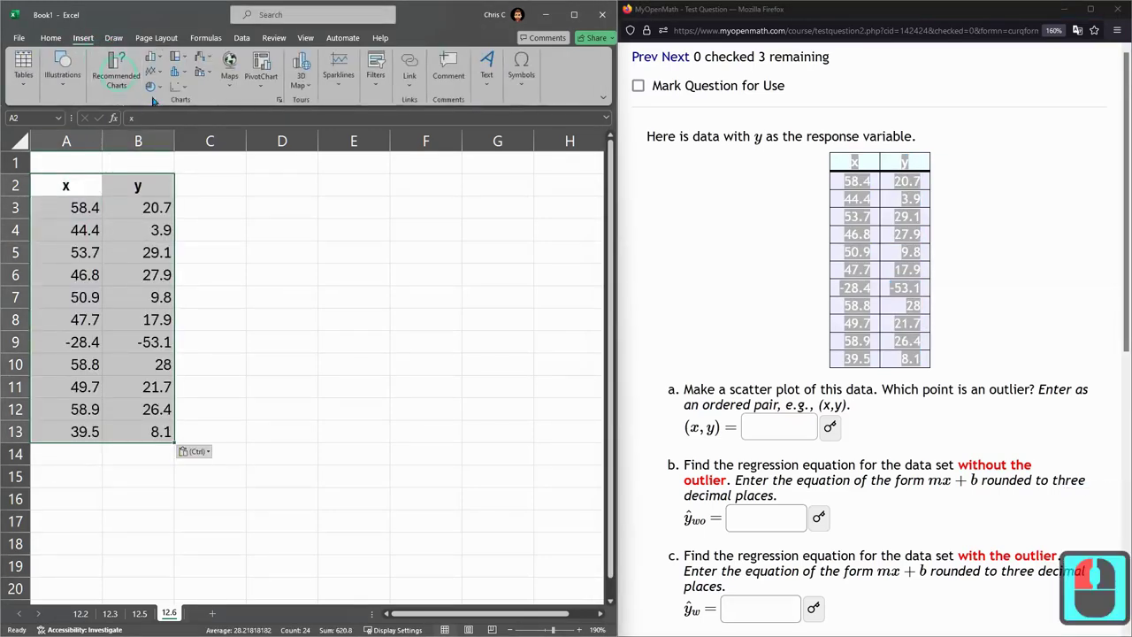
{"action": "left_click", "coordinate": [177, 85]}
{"action": "left_click", "coordinate": [190, 129]}
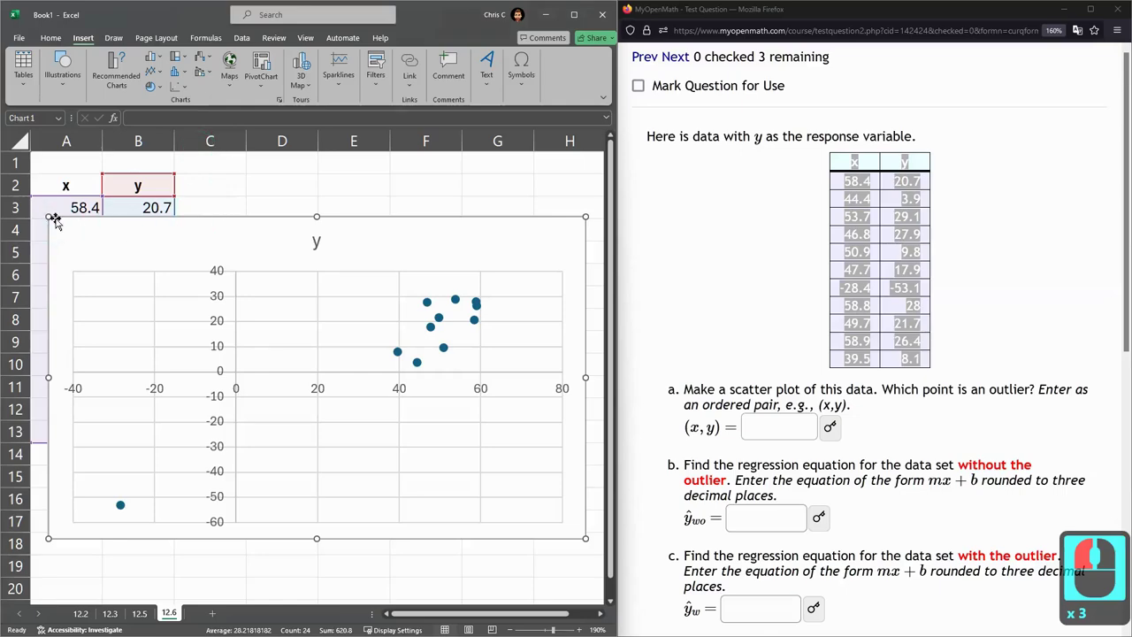
{"action": "scroll", "coordinate": [268, 268], "scroll_direction": "down", "scroll_amount": 1}
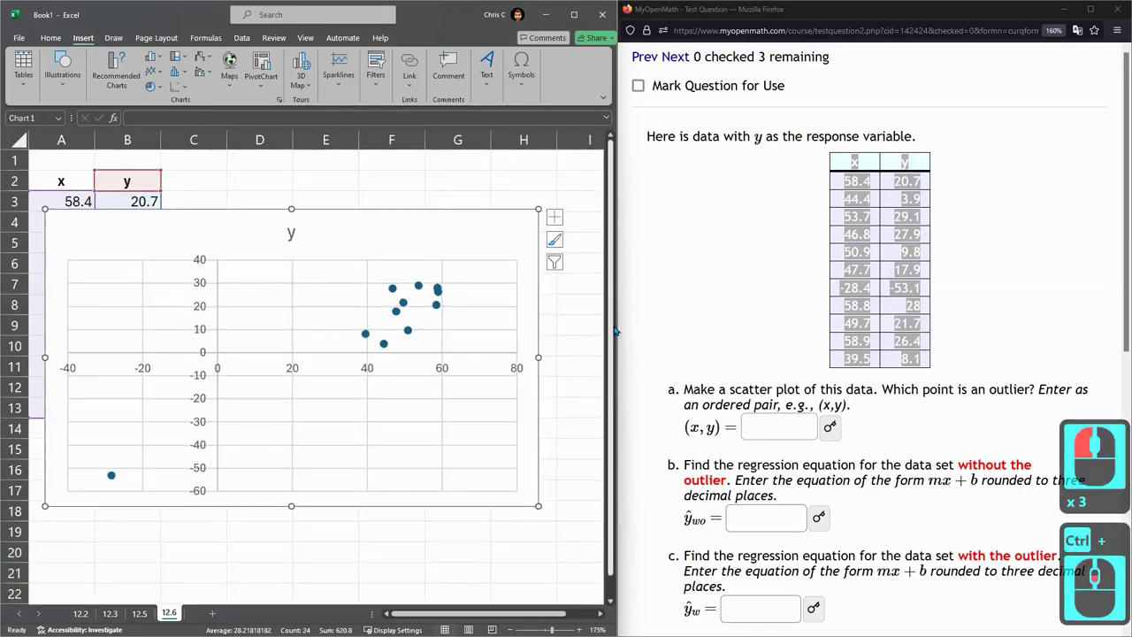
{"action": "left_click_drag", "start_coordinate": [619, 326], "coordinate": [765, 323]}
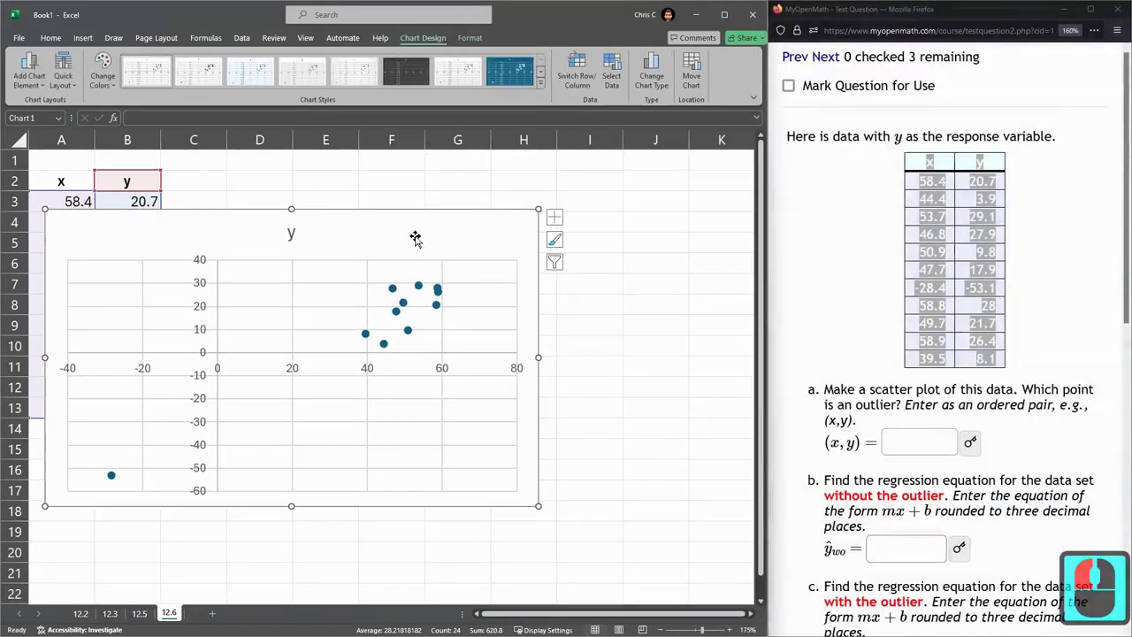
{"action": "left_click_drag", "start_coordinate": [329, 235], "coordinate": [445, 197]}
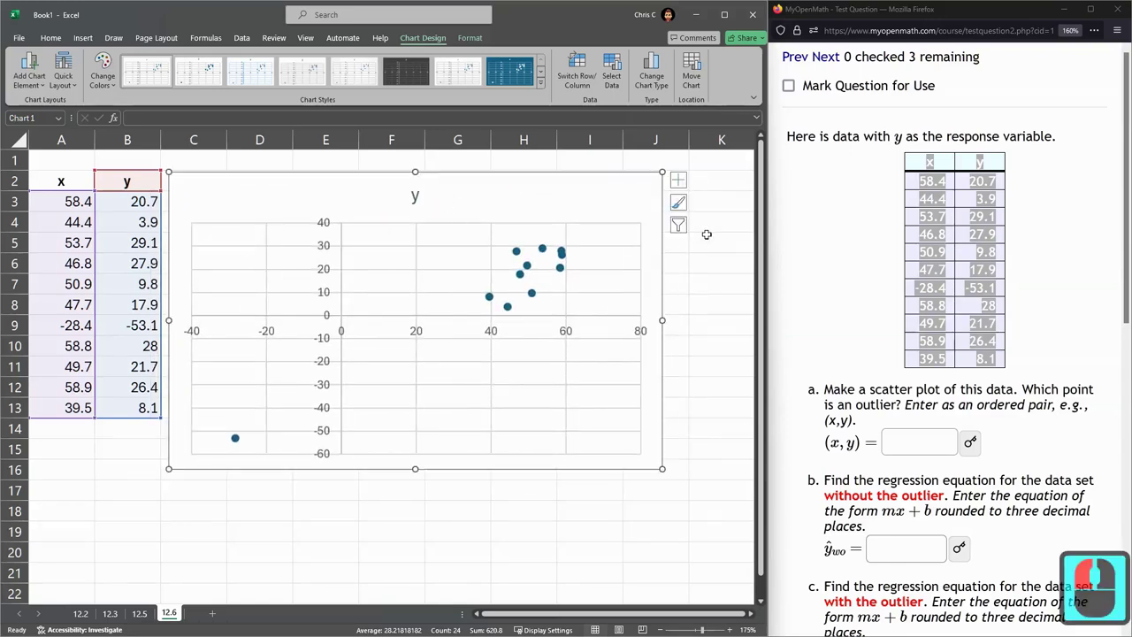
Add a linear trendline showing its equation and R-squared value on the chart, and place that label above the plotted points
{"action": "left_click", "coordinate": [678, 180]}
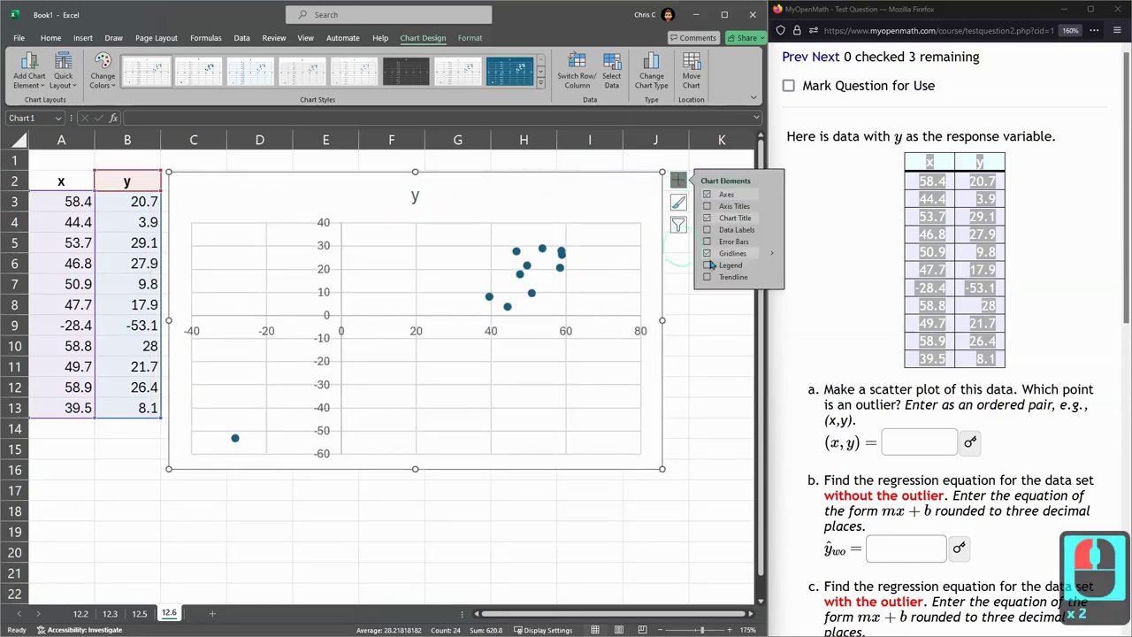
{"action": "left_click", "coordinate": [770, 279]}
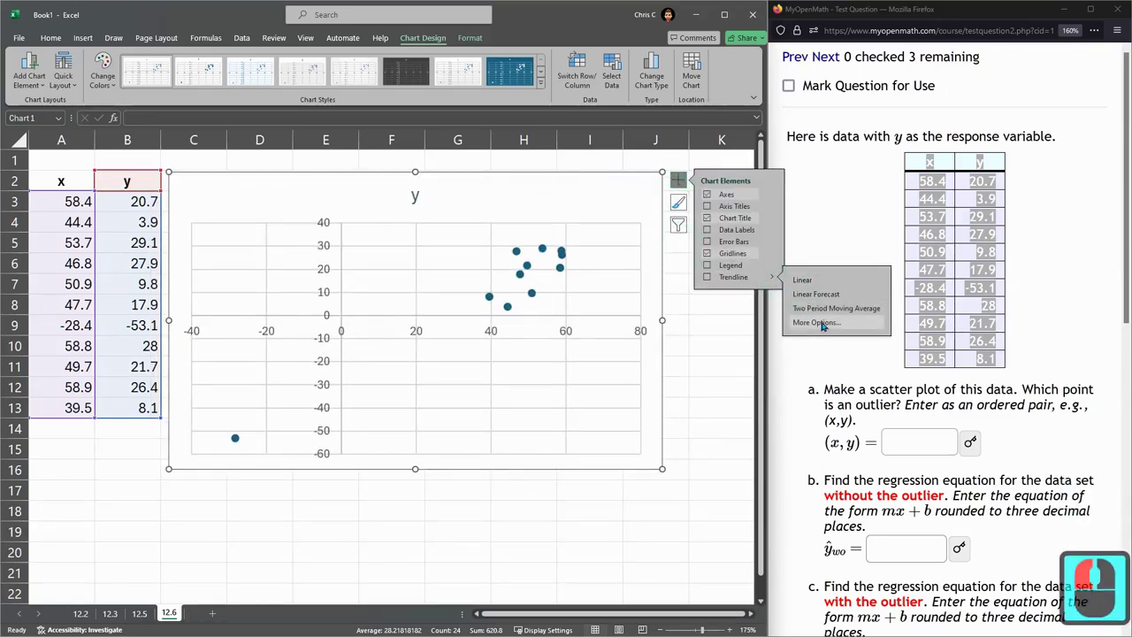
{"action": "left_click", "coordinate": [820, 324]}
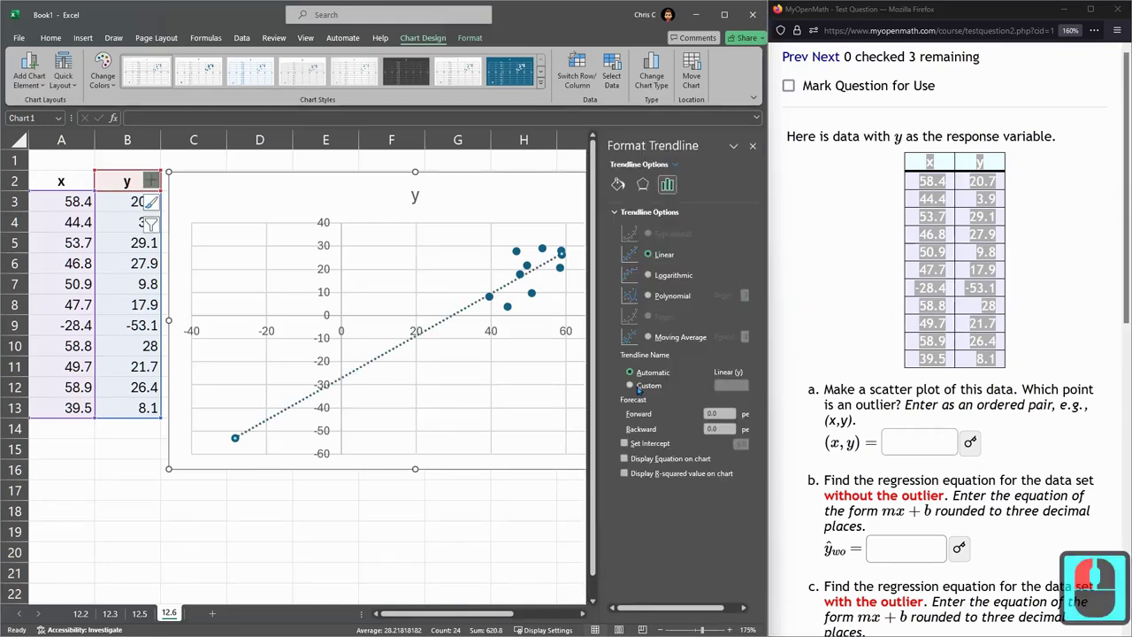
{"action": "left_click", "coordinate": [632, 458]}
{"action": "left_click", "coordinate": [631, 475]}
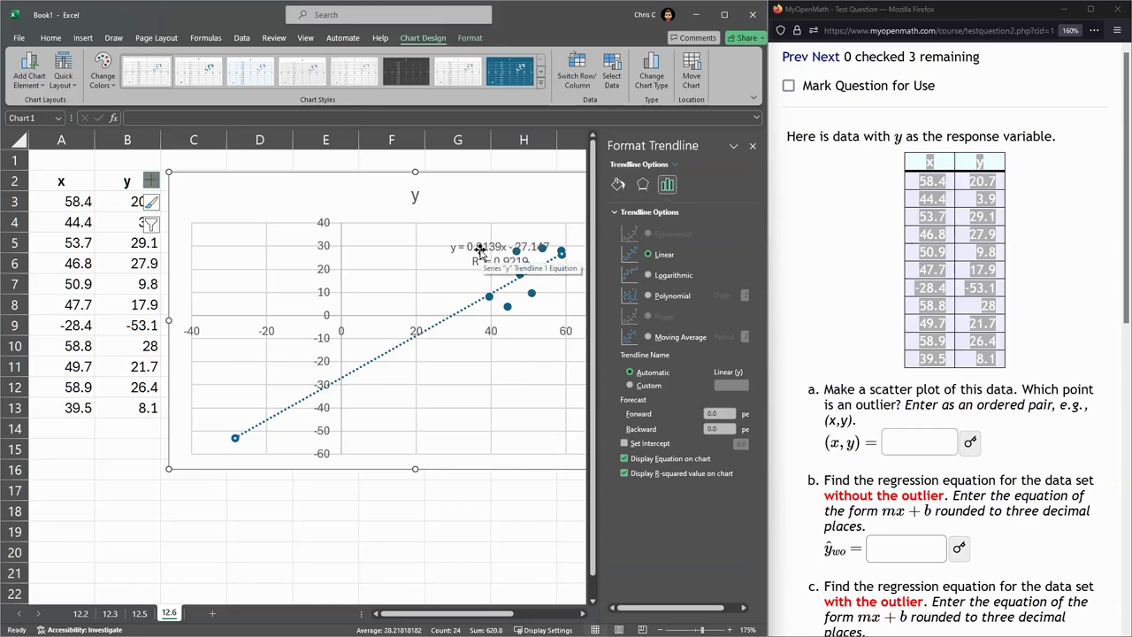
{"action": "left_click", "coordinate": [751, 146]}
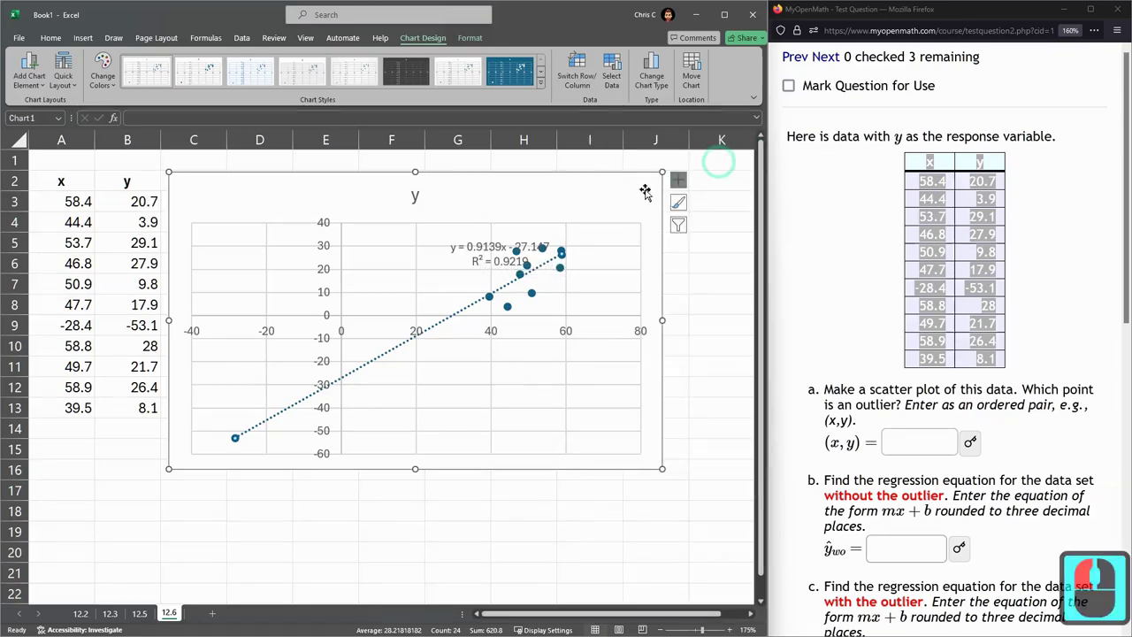
{"action": "left_click", "coordinate": [486, 247]}
{"action": "left_click_drag", "start_coordinate": [488, 237], "coordinate": [509, 180]}
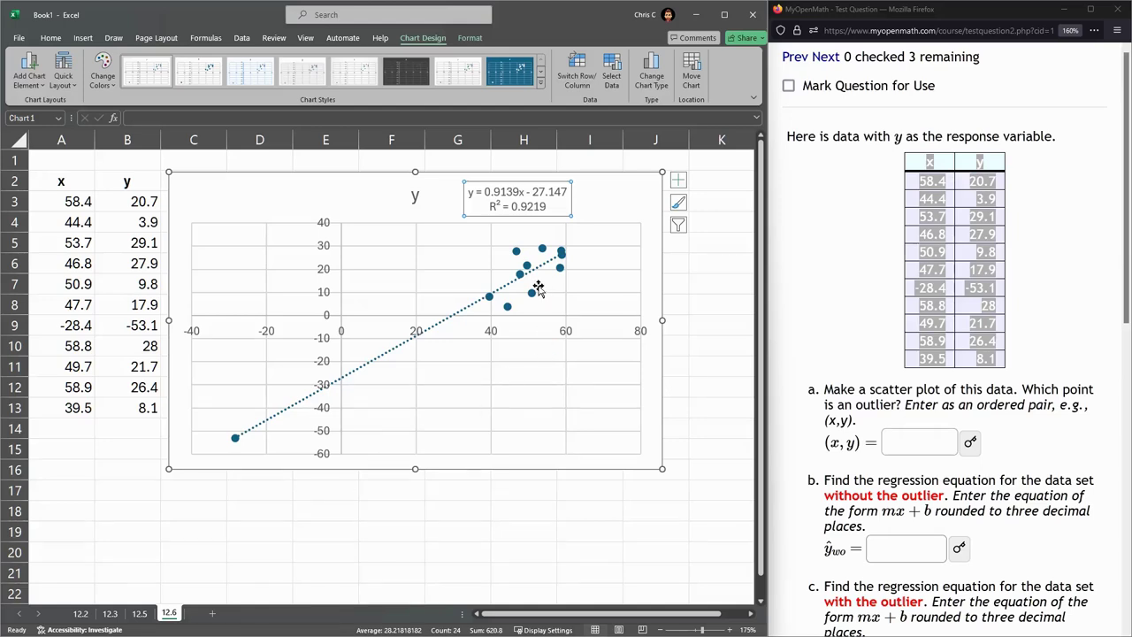
Examine the isolated low point on the scatter chart and select its matching x and y values in A9:B9
{"action": "left_click", "coordinate": [235, 440]}
{"action": "left_click", "coordinate": [237, 441]}
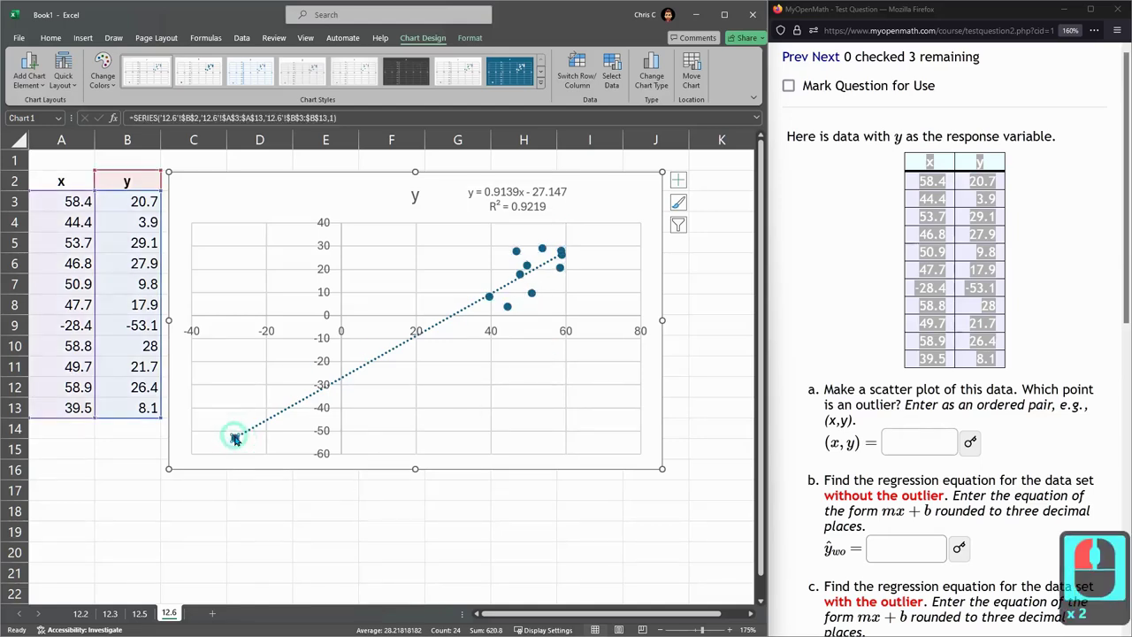
{"action": "left_click", "coordinate": [237, 440]}
{"action": "left_click", "coordinate": [235, 440]}
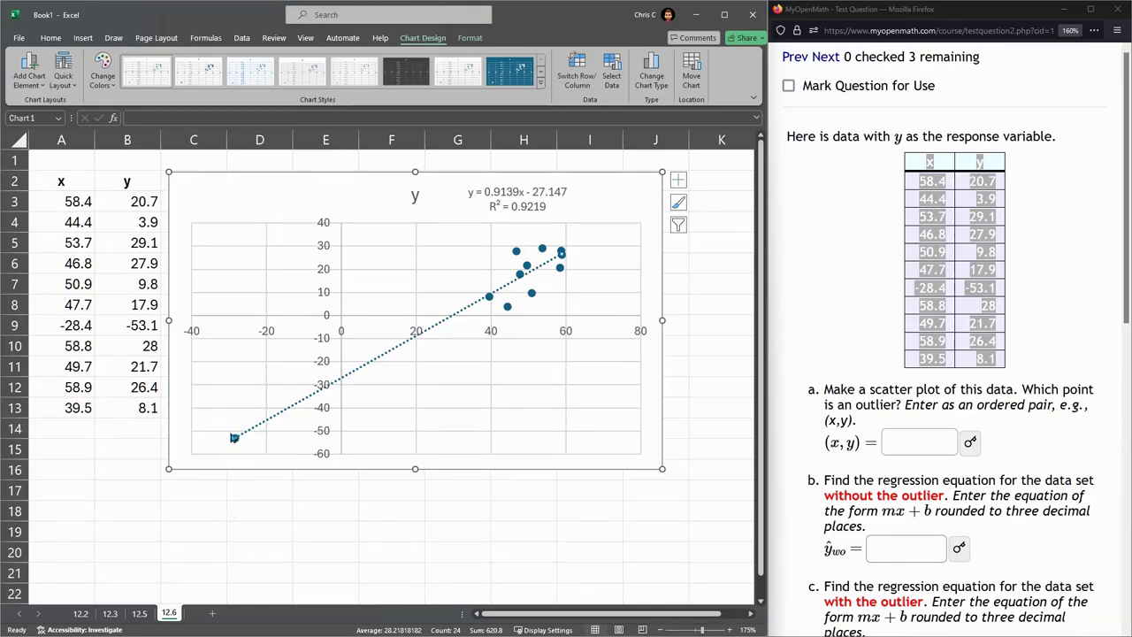
{"action": "left_click_drag", "start_coordinate": [66, 323], "coordinate": [133, 325]}
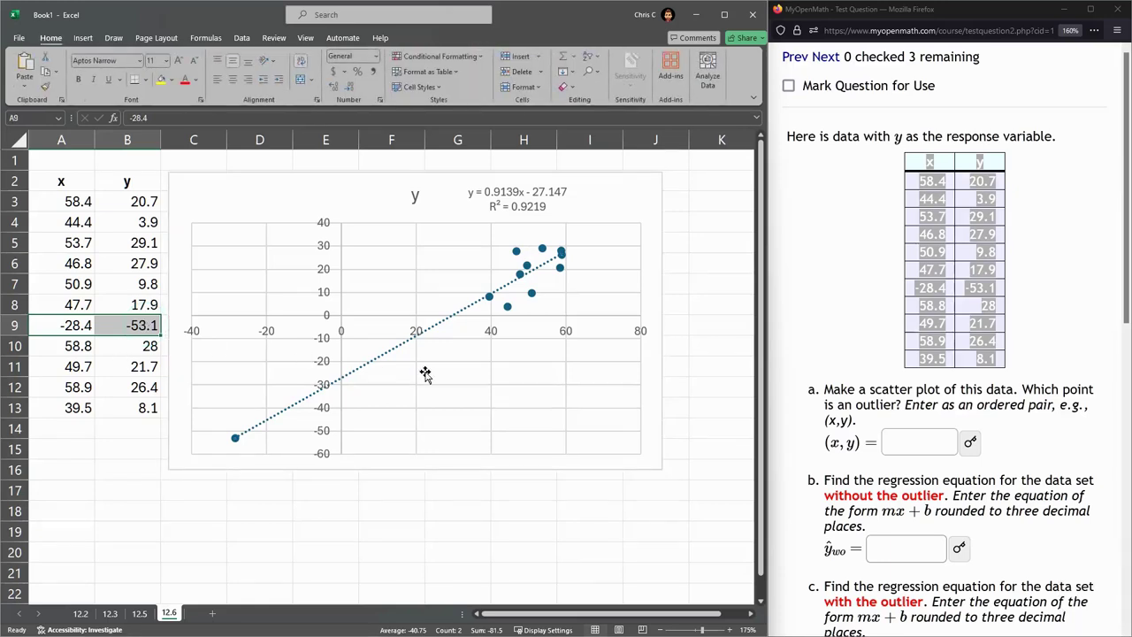
{"action": "left_click", "coordinate": [407, 248]}
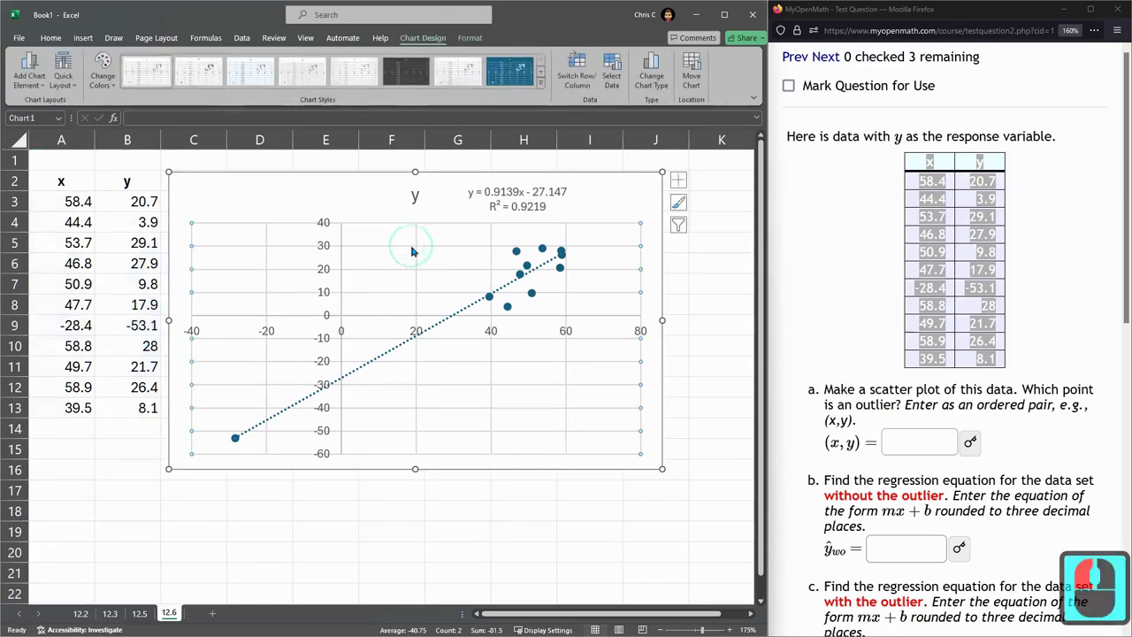
{"action": "double_click", "coordinate": [411, 251]}
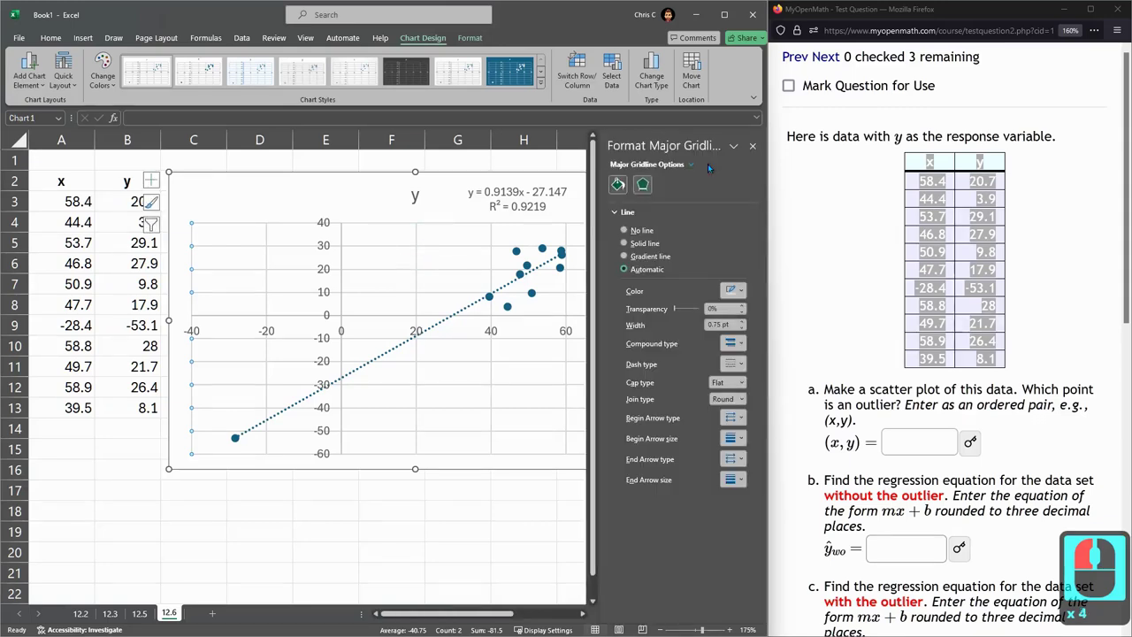
{"action": "left_click", "coordinate": [752, 146]}
{"action": "left_click", "coordinate": [381, 237]}
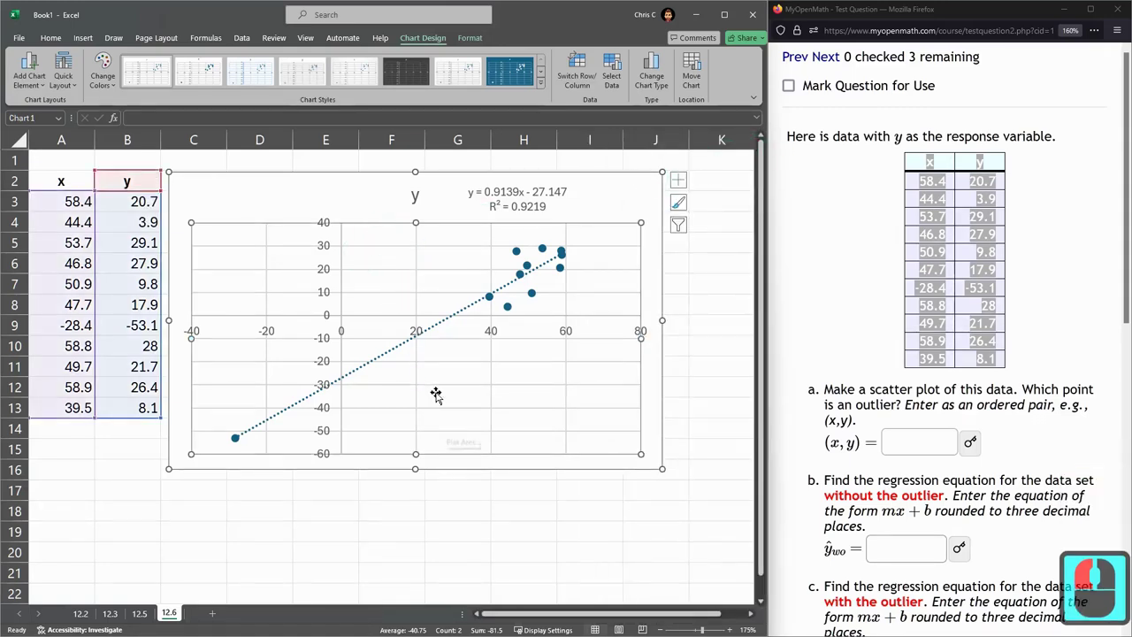
{"action": "double_click", "coordinate": [447, 446]}
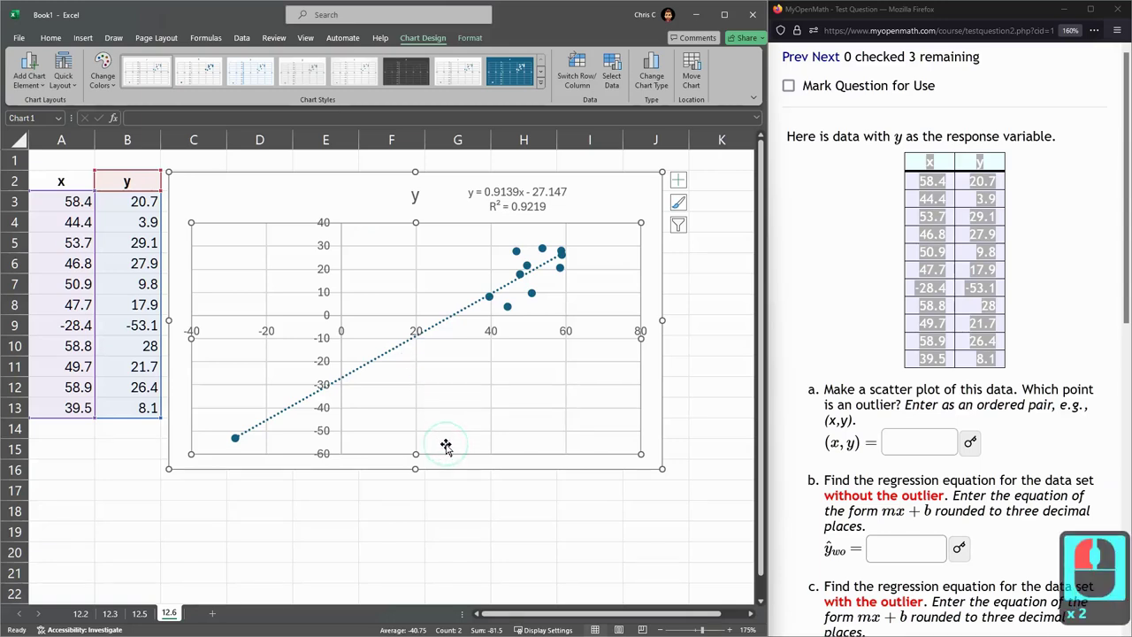
{"action": "left_click", "coordinate": [447, 446]}
{"action": "left_click", "coordinate": [291, 269]}
Try clearing the outlier's x and y values in A9:B9, and undo the deletion
{"action": "left_click_drag", "start_coordinate": [64, 326], "coordinate": [142, 325]}
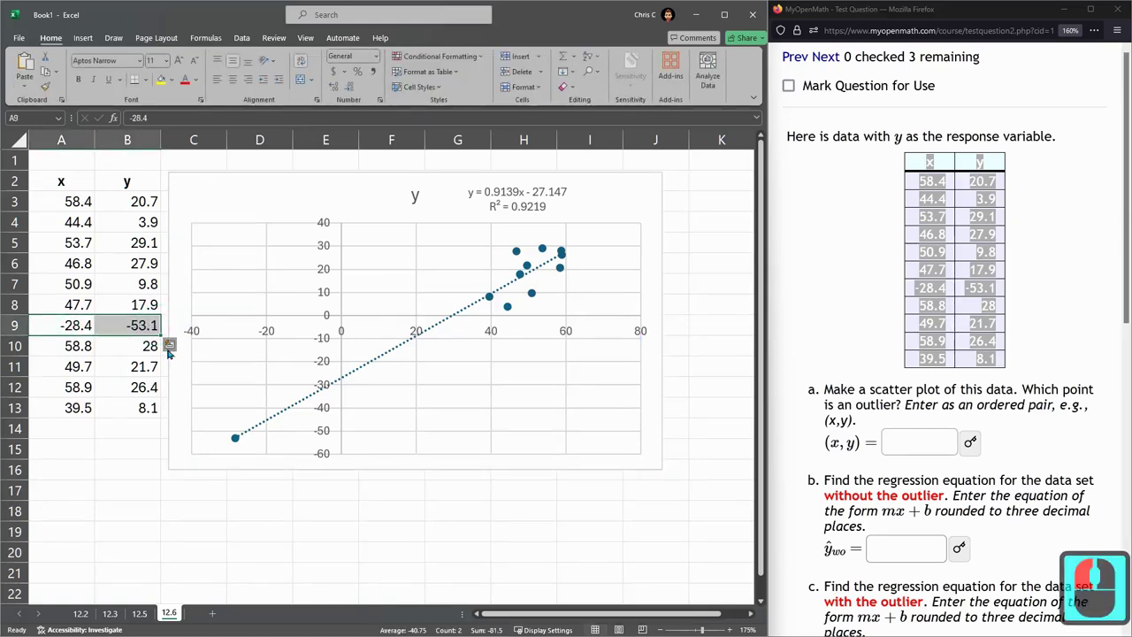
{"action": "key", "text": "Delete"}
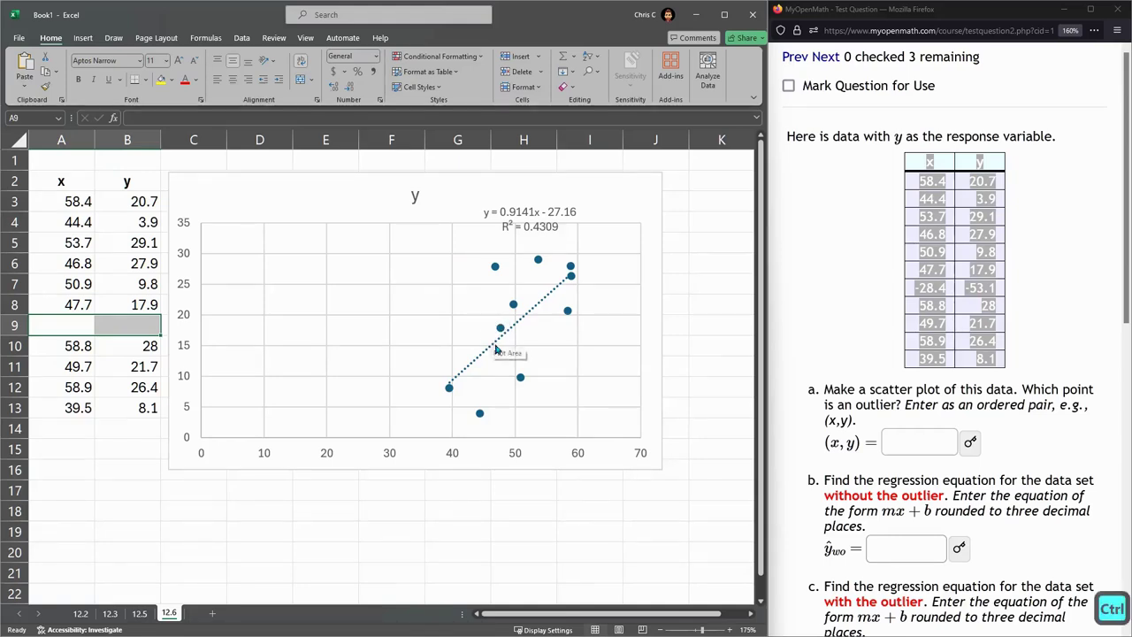
{"action": "key", "text": "ctrl+z"}
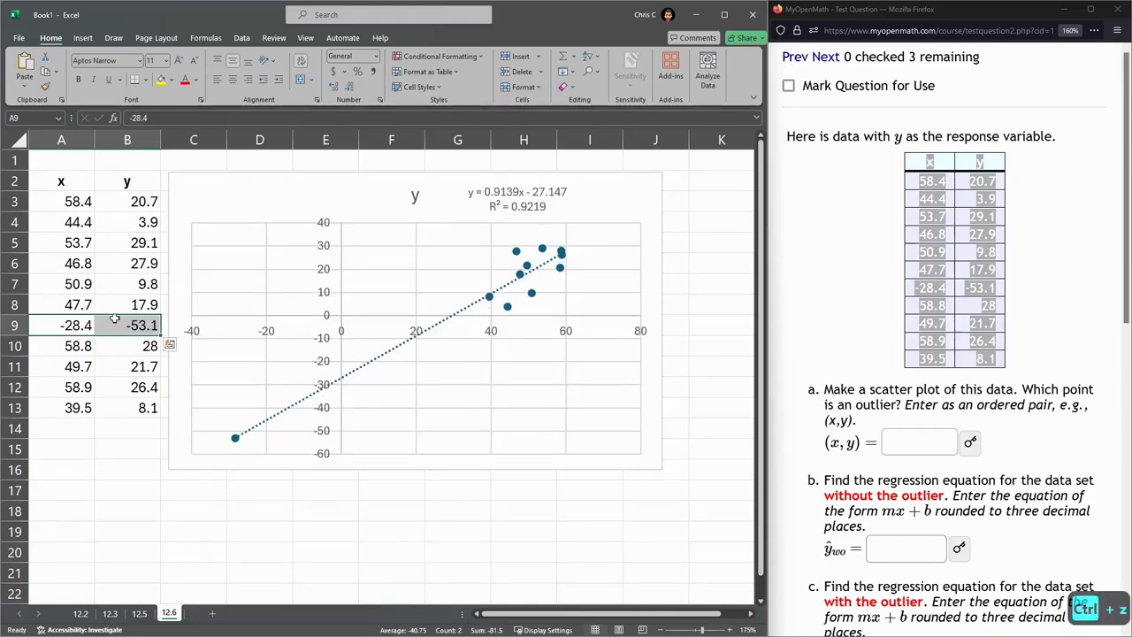
Clear the outlier's x and y values from cells A9:B9
{"action": "left_click", "coordinate": [99, 196]}
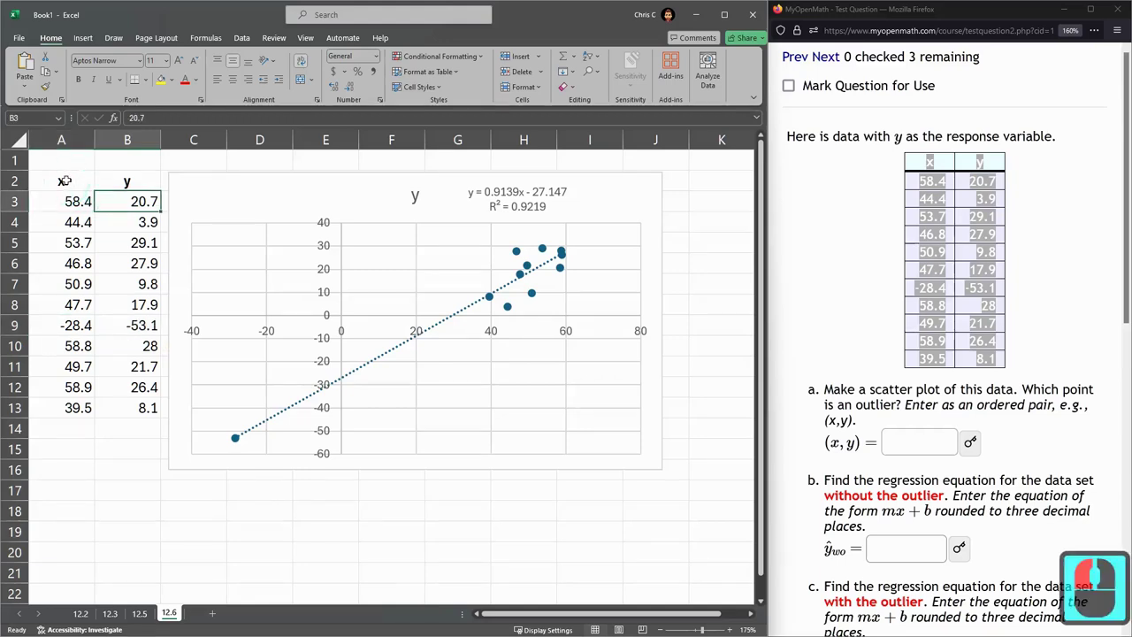
{"action": "left_click", "coordinate": [64, 181]}
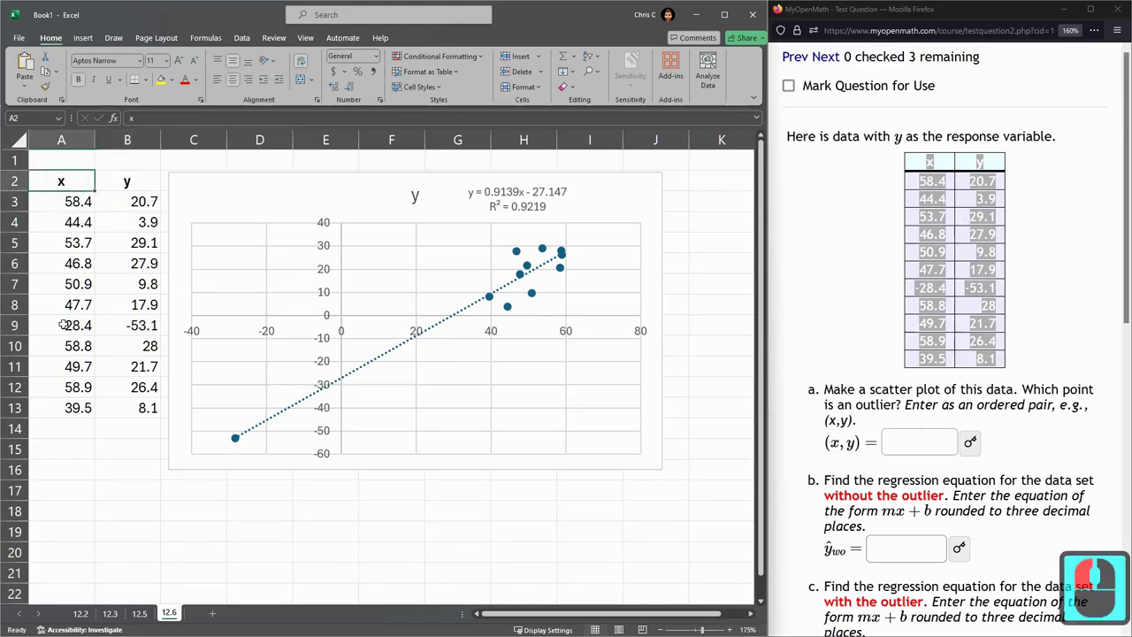
{"action": "left_click_drag", "start_coordinate": [64, 325], "coordinate": [144, 326]}
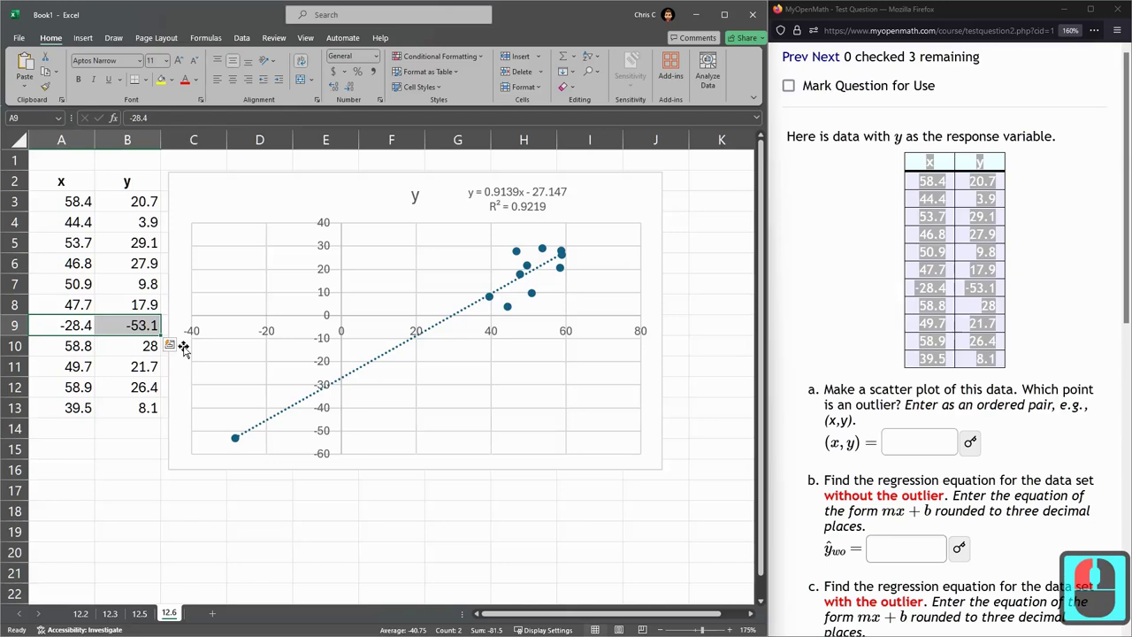
{"action": "key", "text": "Delete"}
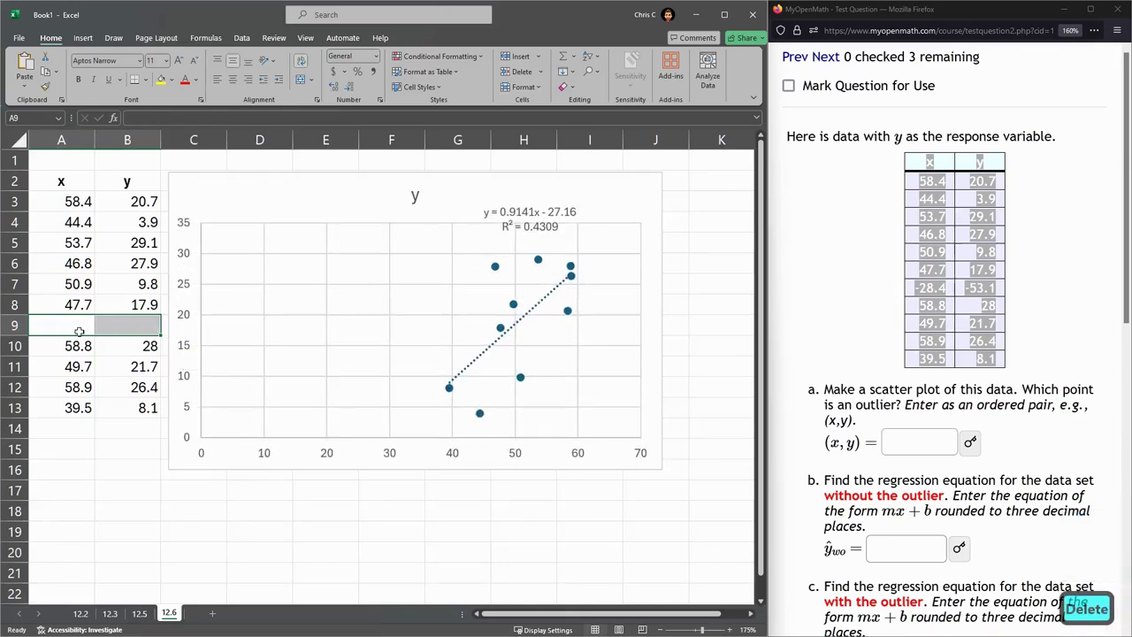
Paste a second copy of the full x and y table, including the outlier, below the first data set starting at A18
{"action": "left_click", "coordinate": [58, 183]}
{"action": "scroll", "coordinate": [115, 274], "scroll_direction": "down", "scroll_amount": 1}
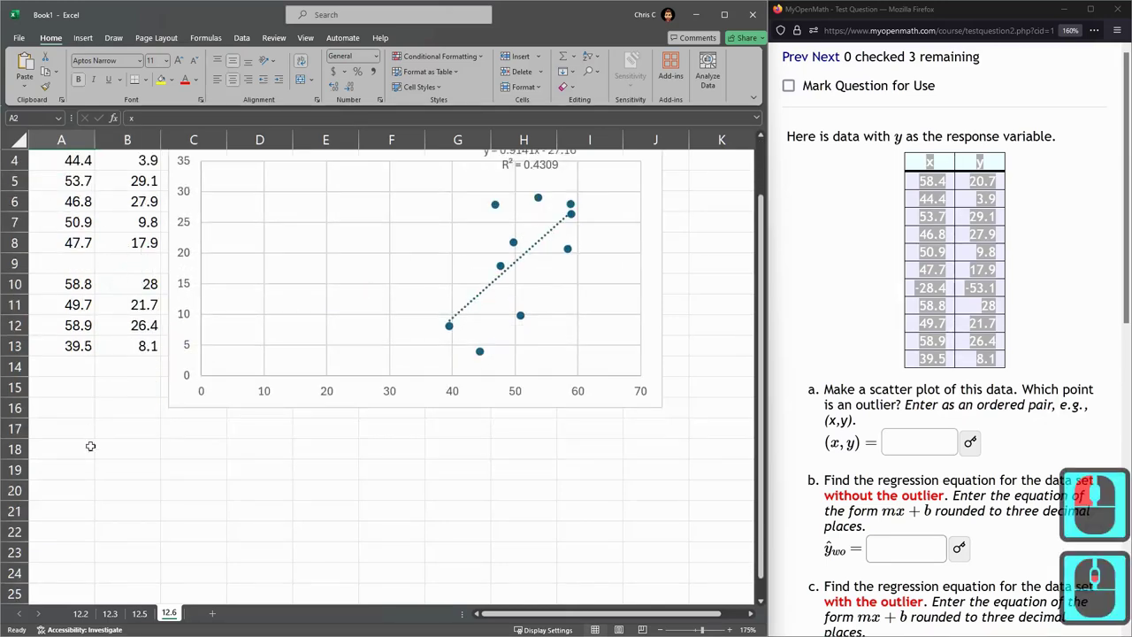
{"action": "left_click", "coordinate": [62, 411]}
{"action": "left_click", "coordinate": [66, 448]}
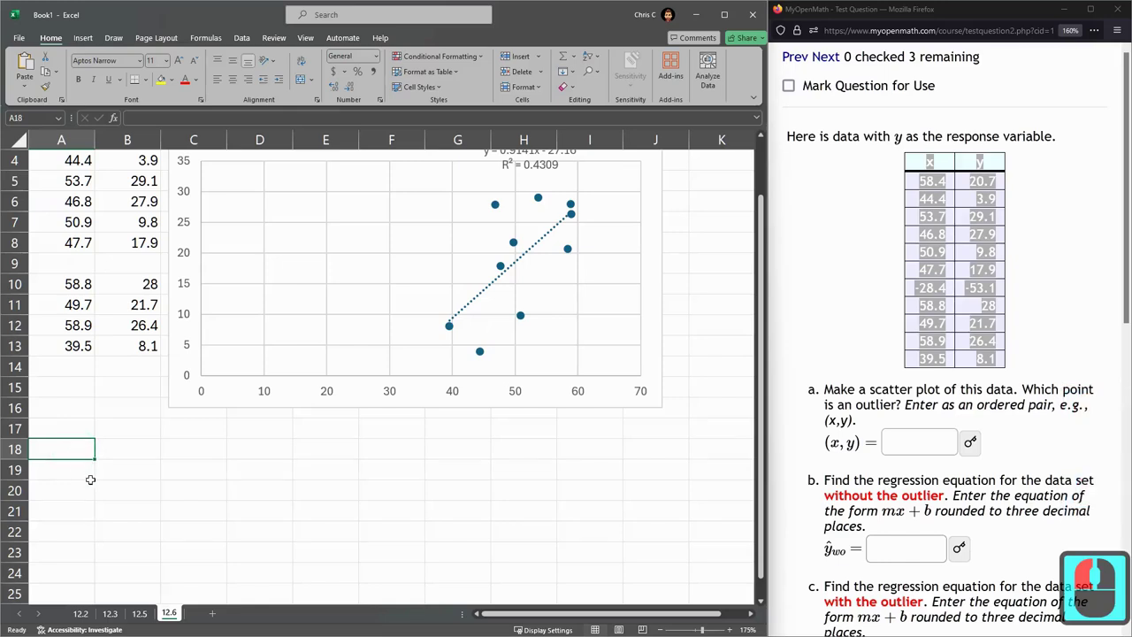
{"action": "type", "text": "x\ty 58.4\t20.7 44.4\t3.9 53.7\t29.1 46.8\t27.9 50.9\t9.8 47.7\t17.9 -28.4\t-53.1 58.8\t28 49.7\t21.7 58.9\t26.4 39.5\t8.1"}
Insert a markers-only scatter chart of the second data set in A18:B29 and place it beside those columns
{"action": "scroll", "coordinate": [235, 425], "scroll_direction": "down", "scroll_amount": 3}
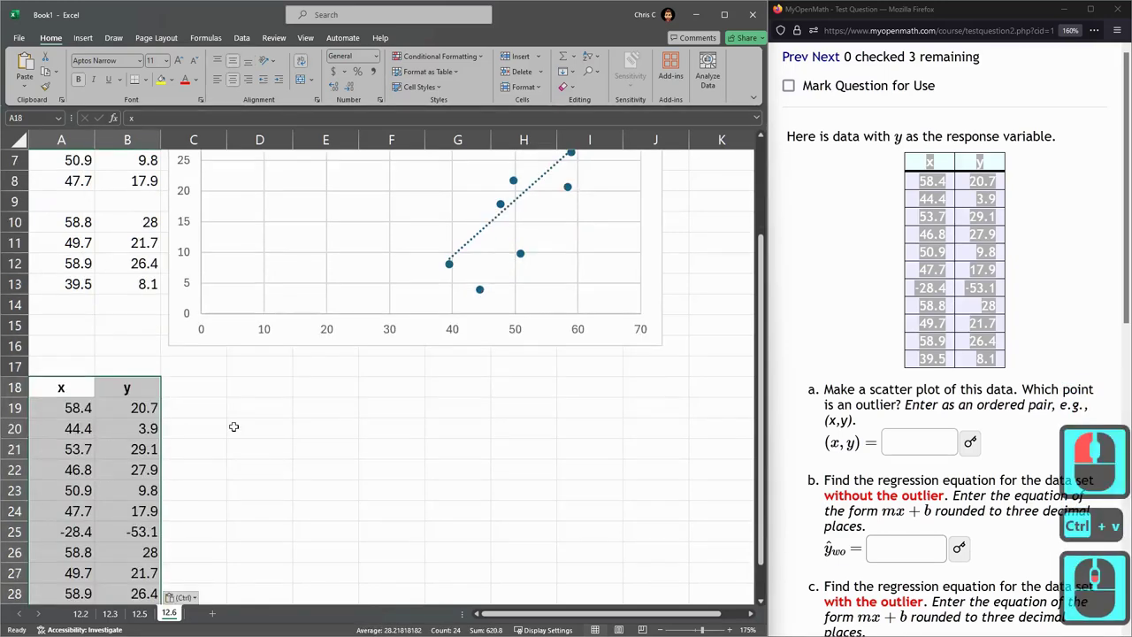
{"action": "left_click", "coordinate": [83, 37]}
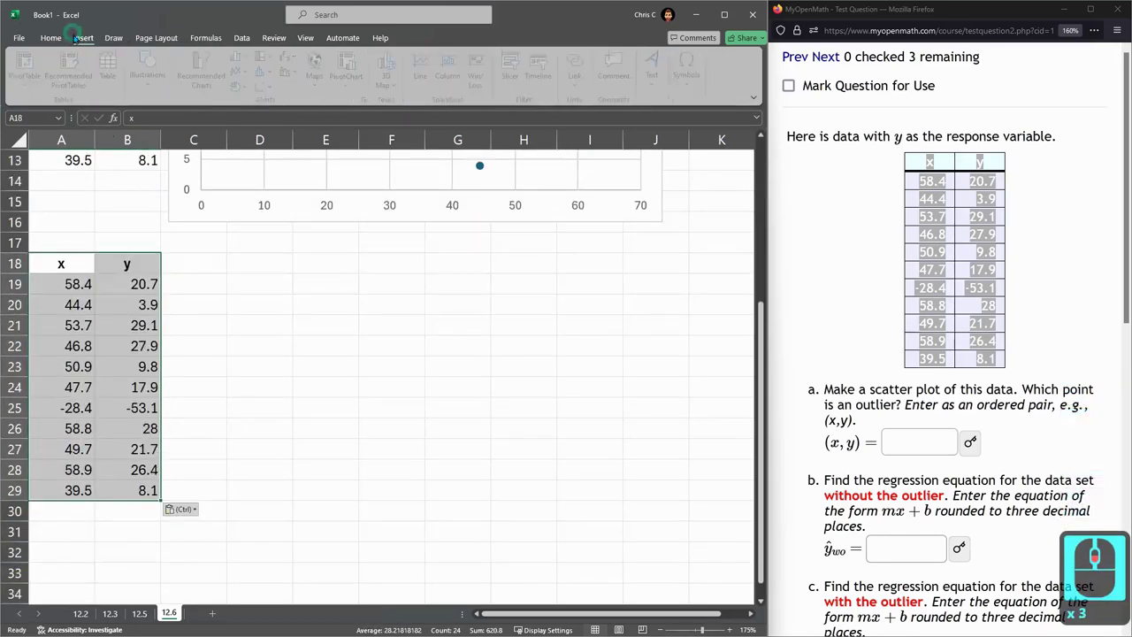
{"action": "left_click", "coordinate": [267, 89]}
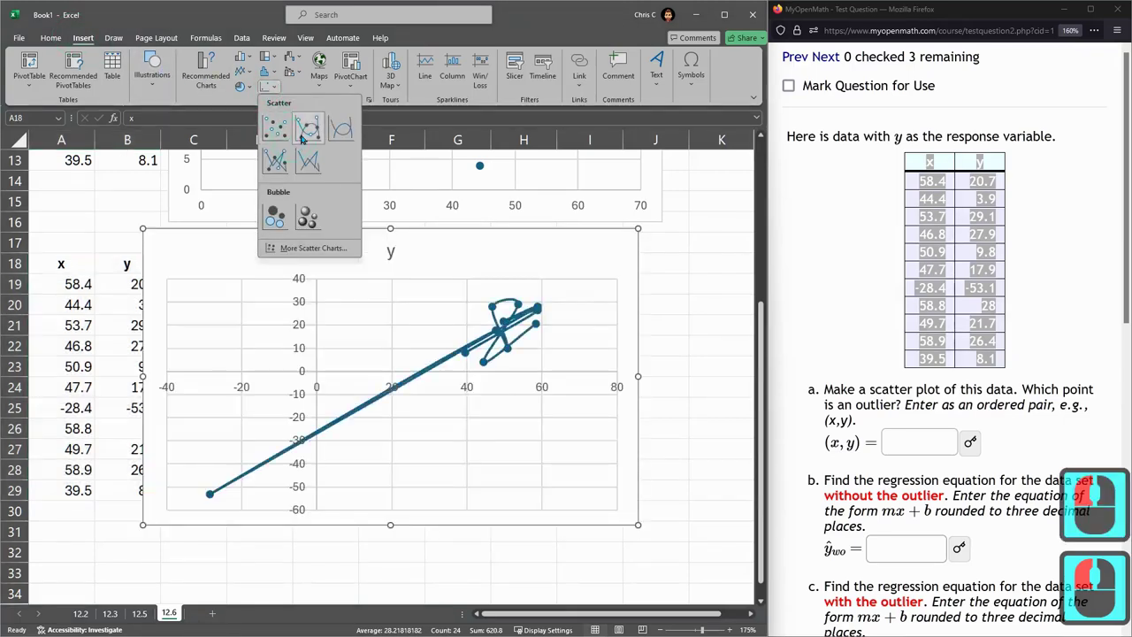
{"action": "left_click", "coordinate": [274, 127]}
{"action": "left_click", "coordinate": [378, 263]}
{"action": "left_click_drag", "start_coordinate": [378, 262], "coordinate": [386, 262]}
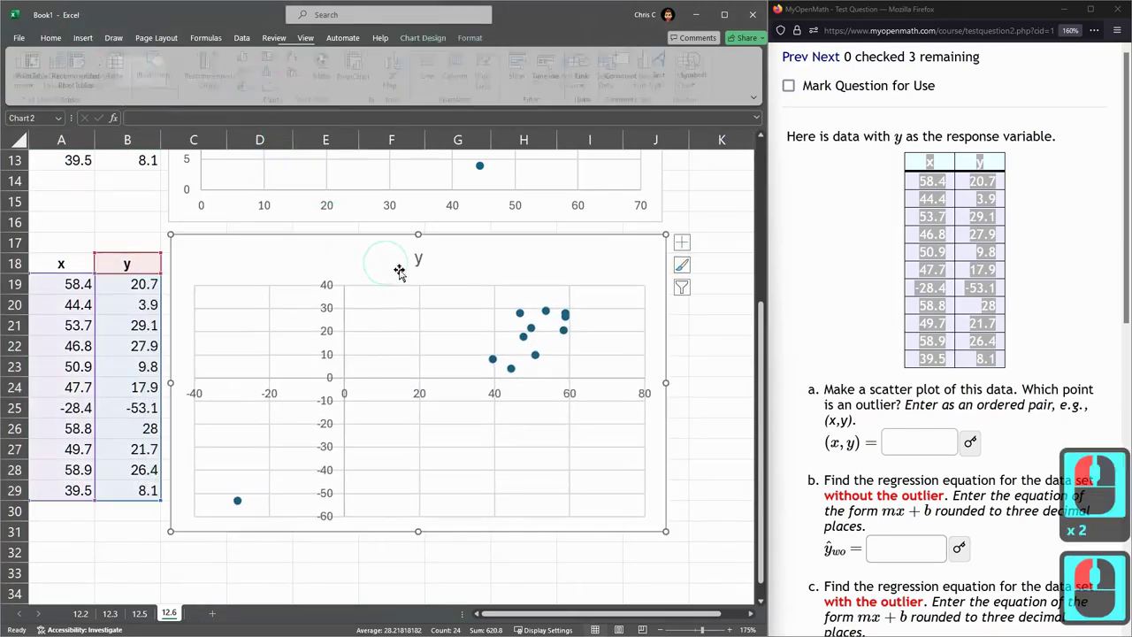
Add a linear trendline to the second scatter chart and display its equation and R-squared value on the chart
{"action": "left_click", "coordinate": [680, 242]}
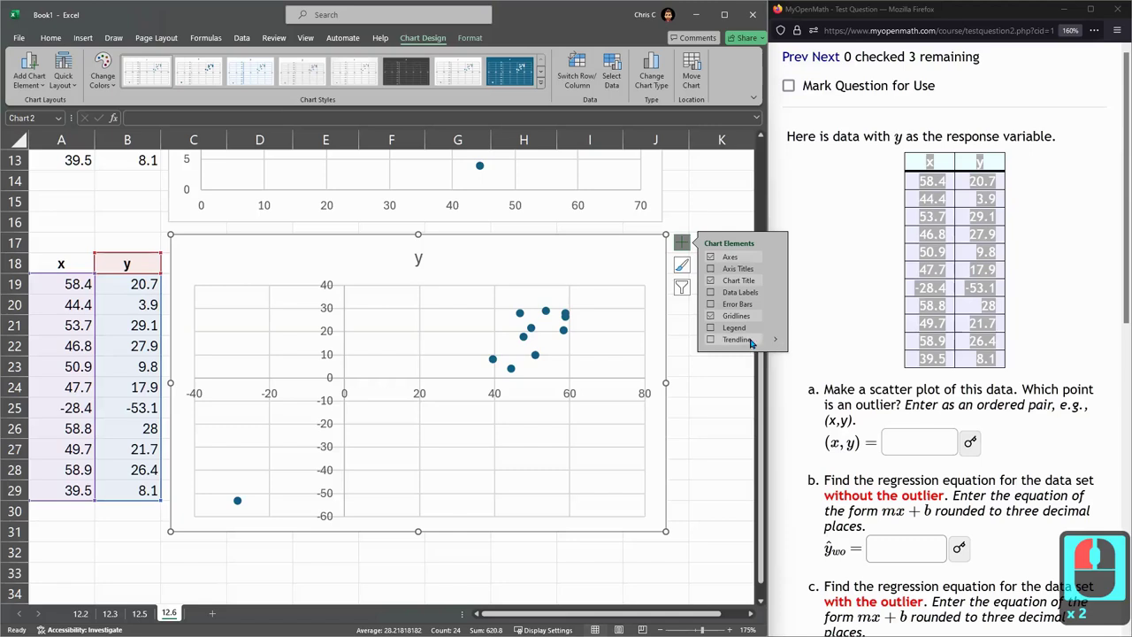
{"action": "left_click", "coordinate": [777, 341]}
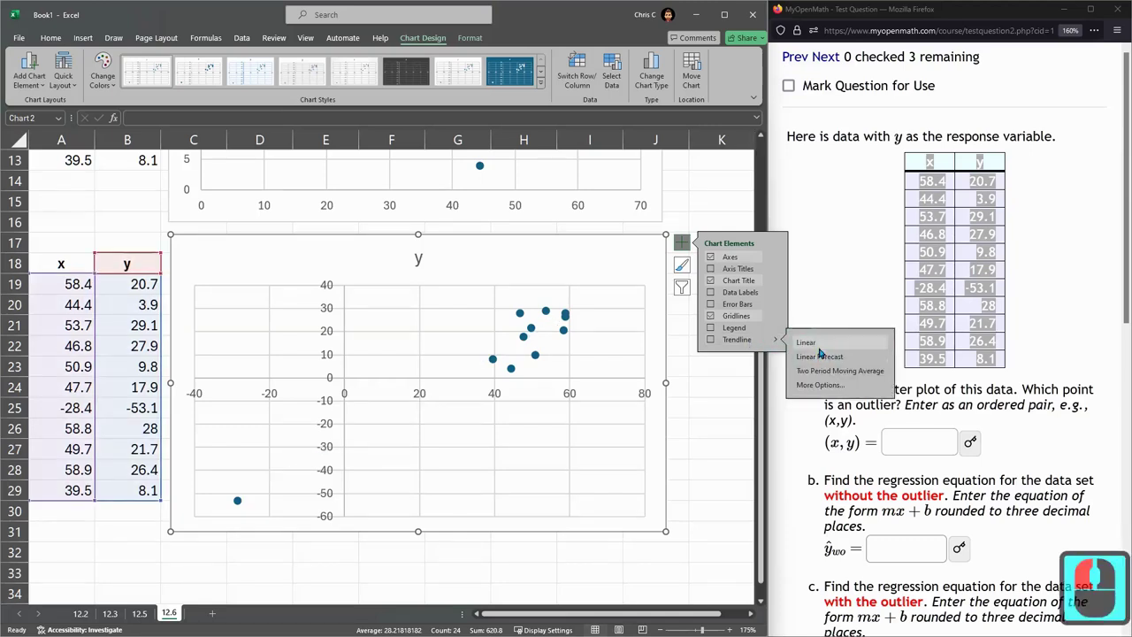
{"action": "left_click", "coordinate": [821, 384]}
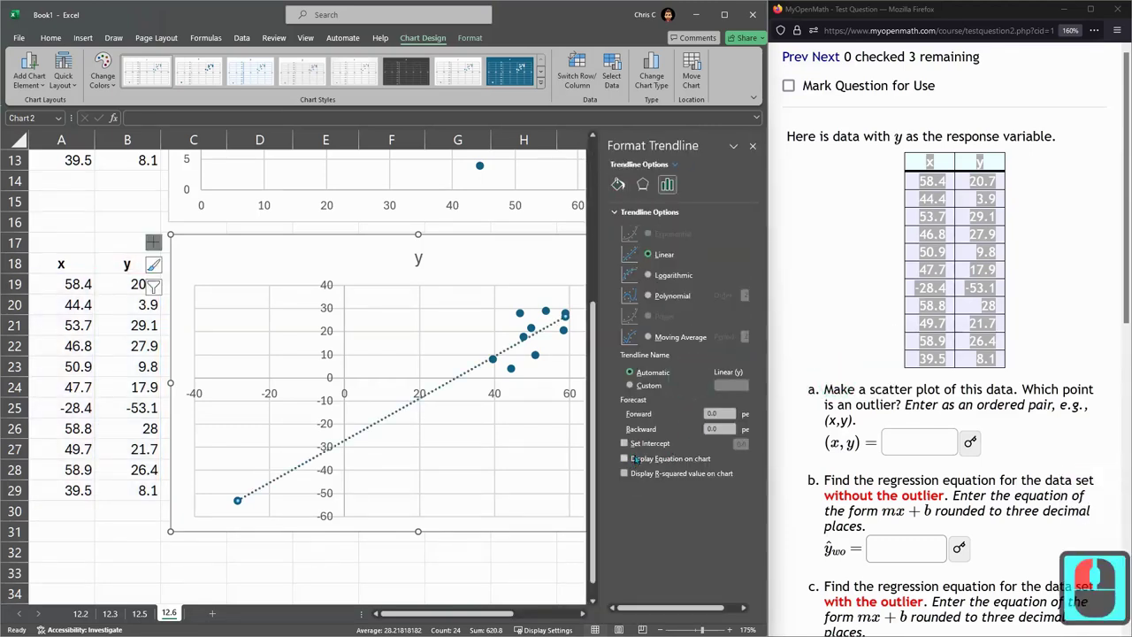
{"action": "left_click", "coordinate": [626, 458]}
Move the second chart's trendline equation label above the plot area, beside the chart title, and close the formatting options
{"action": "left_click", "coordinate": [526, 568]}
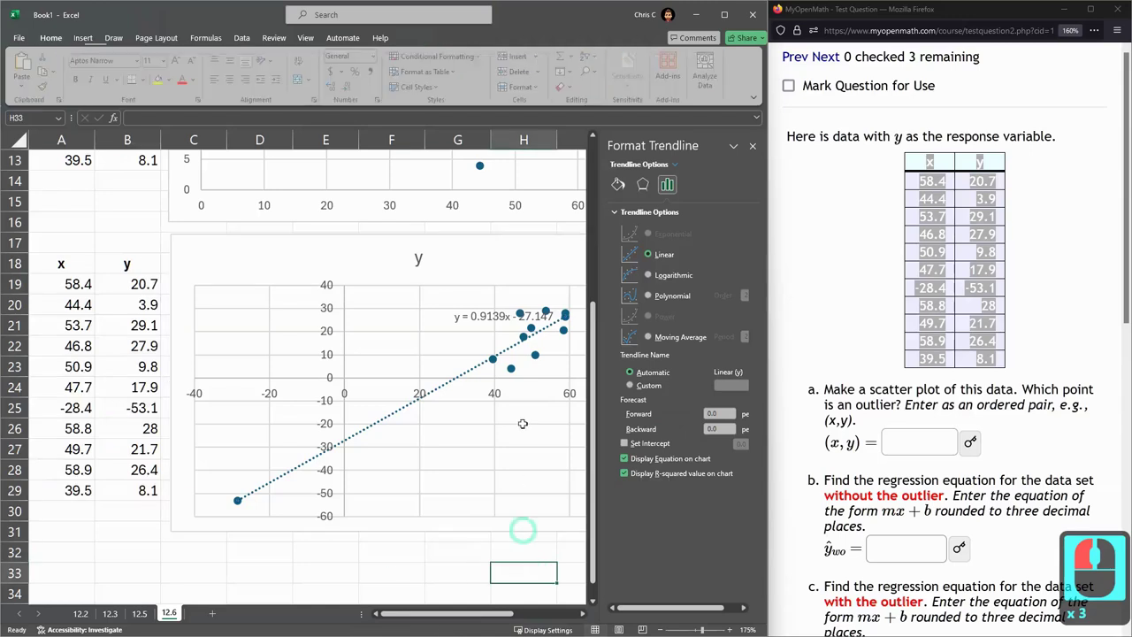
{"action": "left_click", "coordinate": [490, 314]}
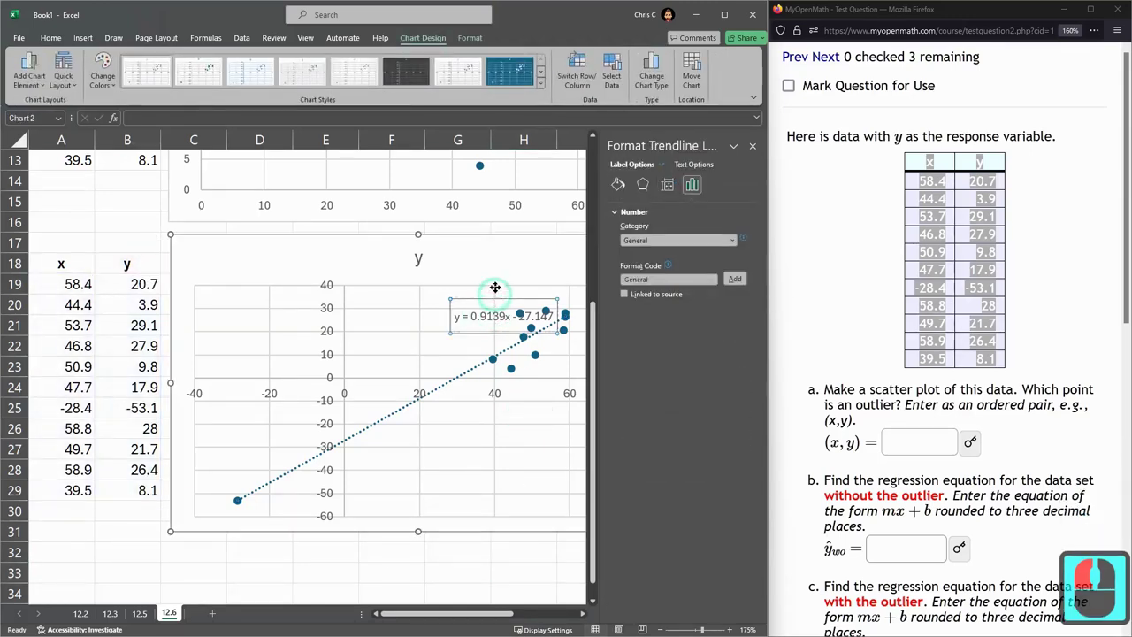
{"action": "left_click_drag", "start_coordinate": [495, 287], "coordinate": [492, 241]}
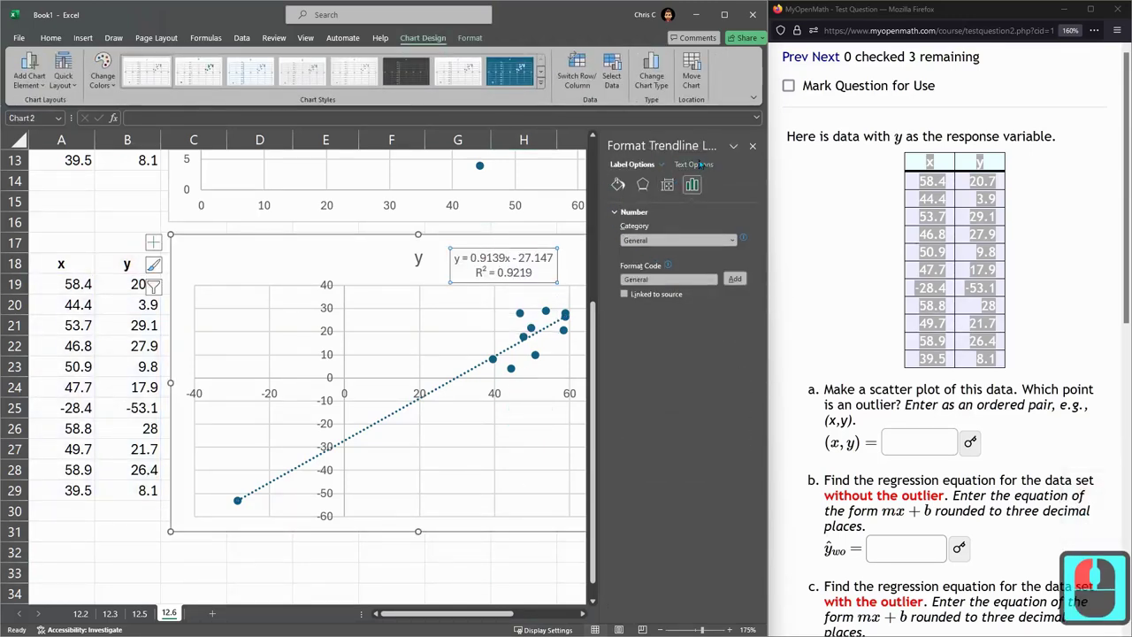
{"action": "left_click", "coordinate": [752, 147]}
Enter (28.4,-53.1) as the outlier's ordered pair in part a of the MyOpenMath question
{"action": "scroll", "coordinate": [702, 332], "scroll_direction": "up", "scroll_amount": 4}
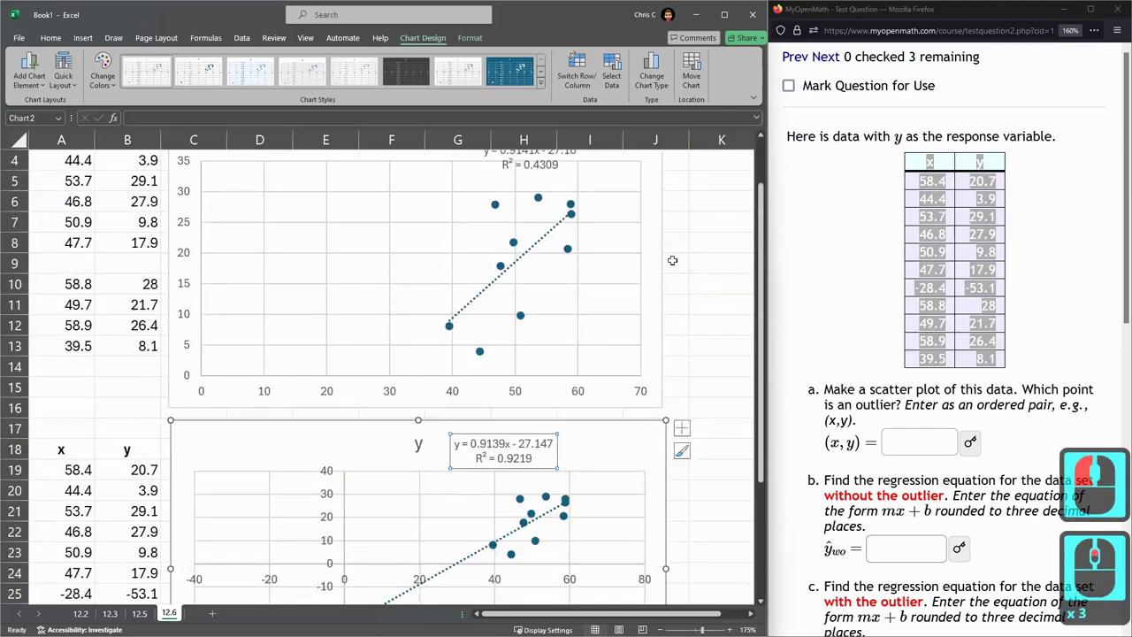
{"action": "scroll", "coordinate": [691, 329], "scroll_direction": "down", "scroll_amount": 2, "text": "ctrl"}
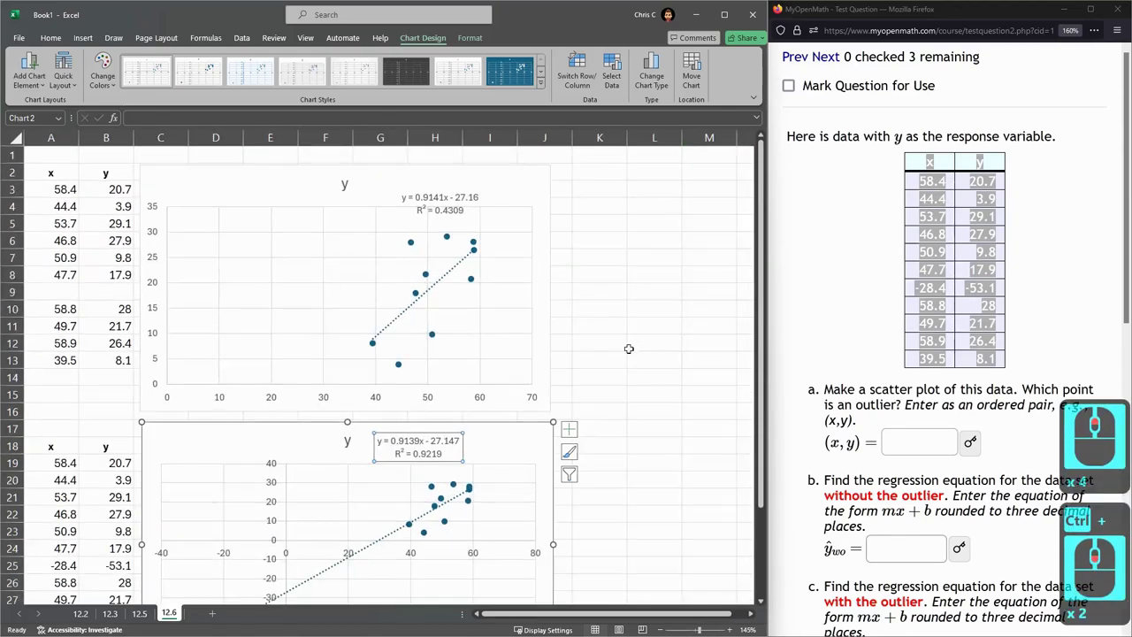
{"action": "scroll", "coordinate": [629, 349], "scroll_direction": "down", "scroll_amount": 3, "text": "ctrl"}
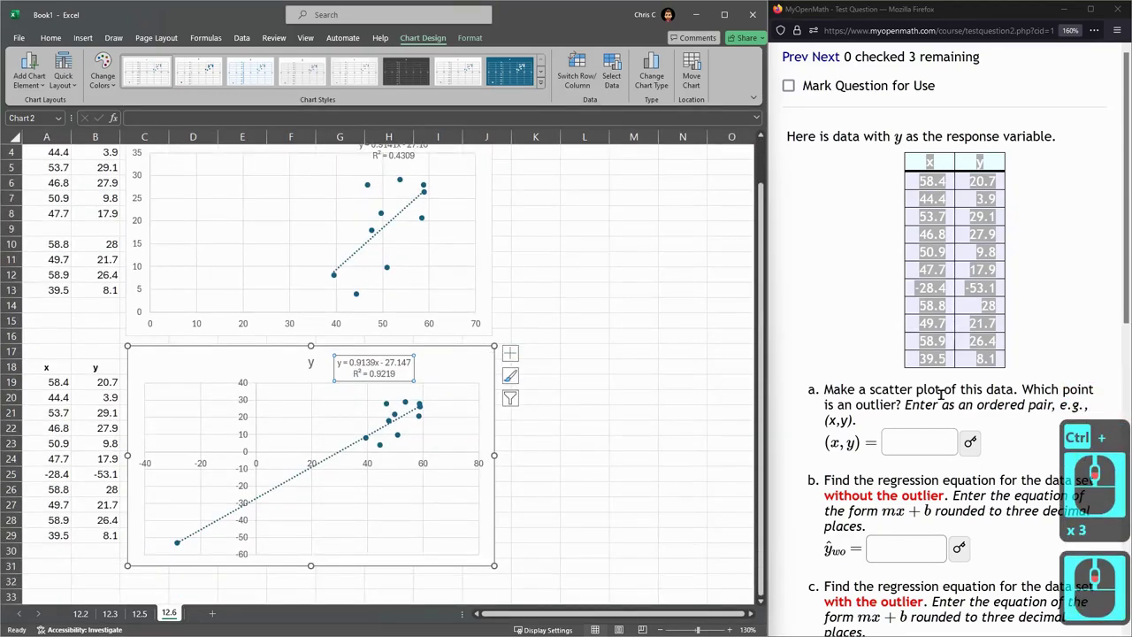
{"action": "left_click", "coordinate": [838, 387]}
{"action": "left_click_drag", "start_coordinate": [827, 405], "coordinate": [1101, 407]}
{"action": "left_click", "coordinate": [910, 442]}
{"action": "left_click", "coordinate": [898, 452]}
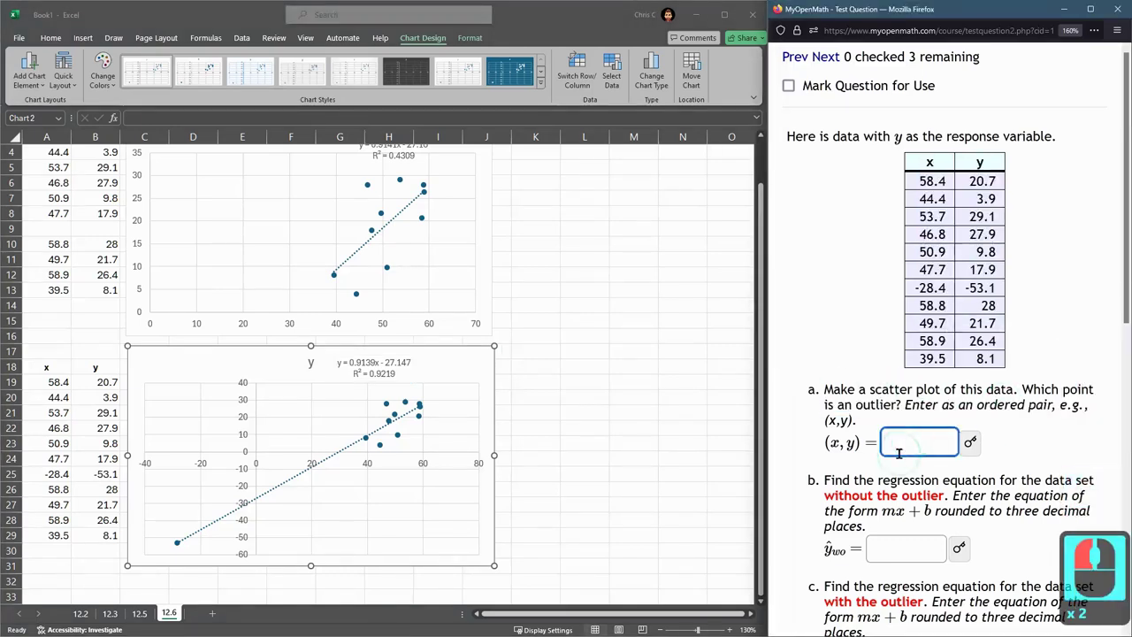
{"action": "type", "text": "("}
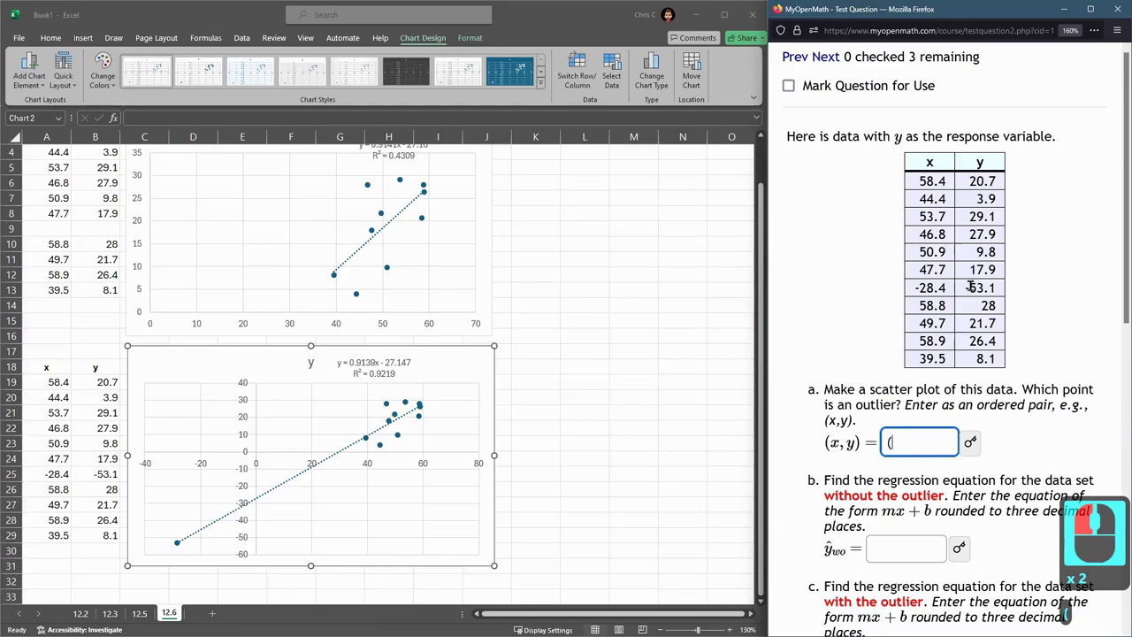
{"action": "left_click", "coordinate": [929, 287]}
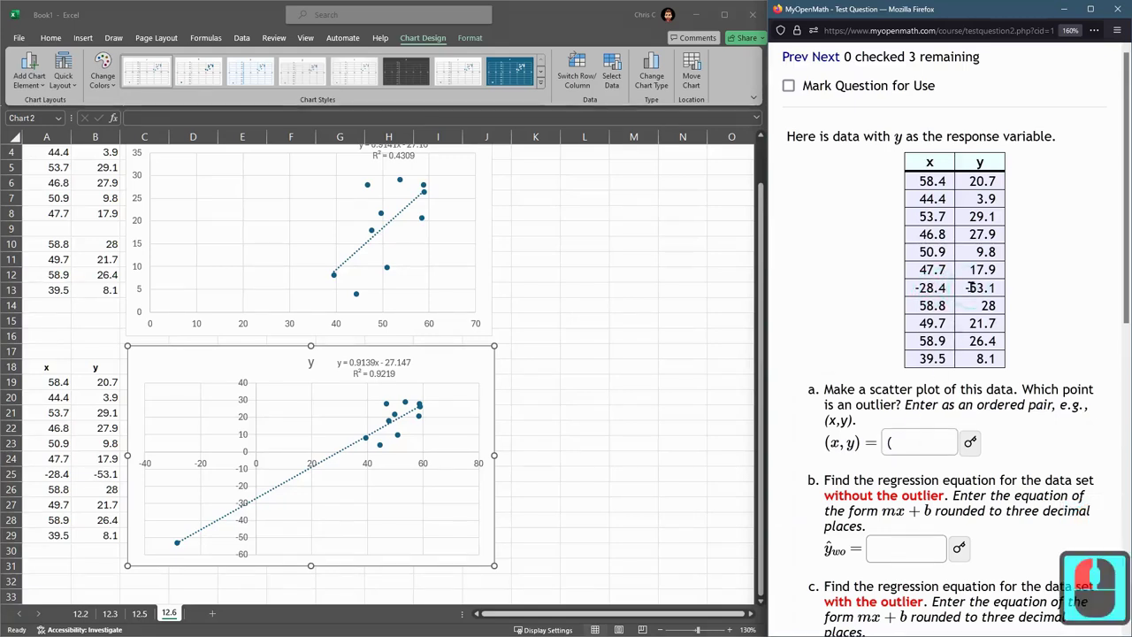
{"action": "left_click", "coordinate": [916, 442]}
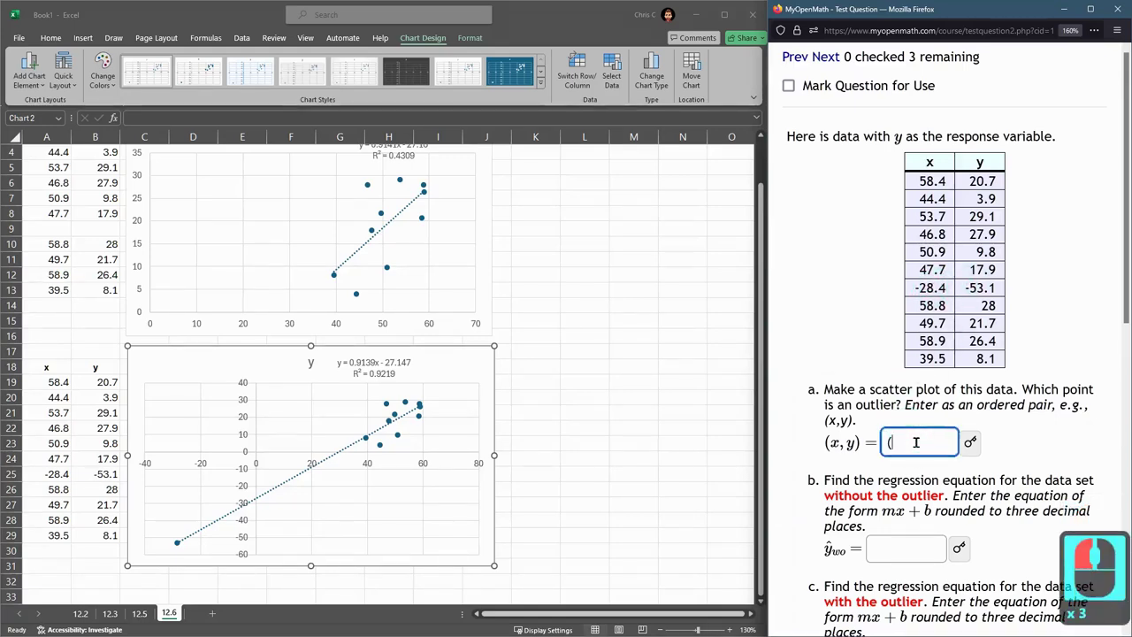
{"action": "type", "text": "3"}
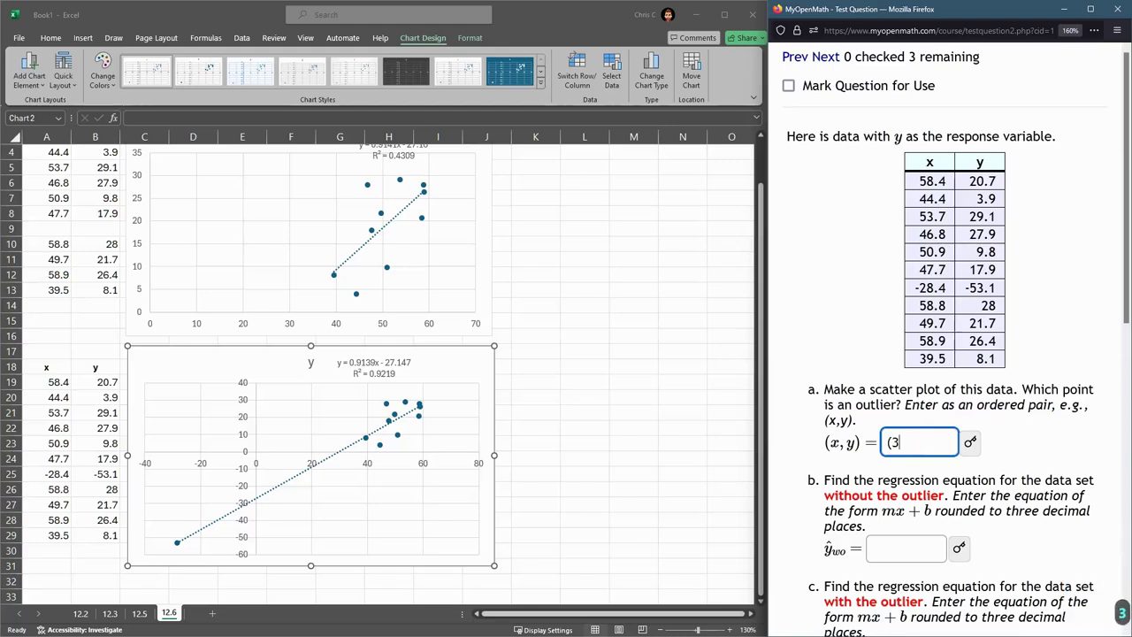
{"action": "key", "text": "BackSpace"}
{"action": "type", "text": "28.4"}
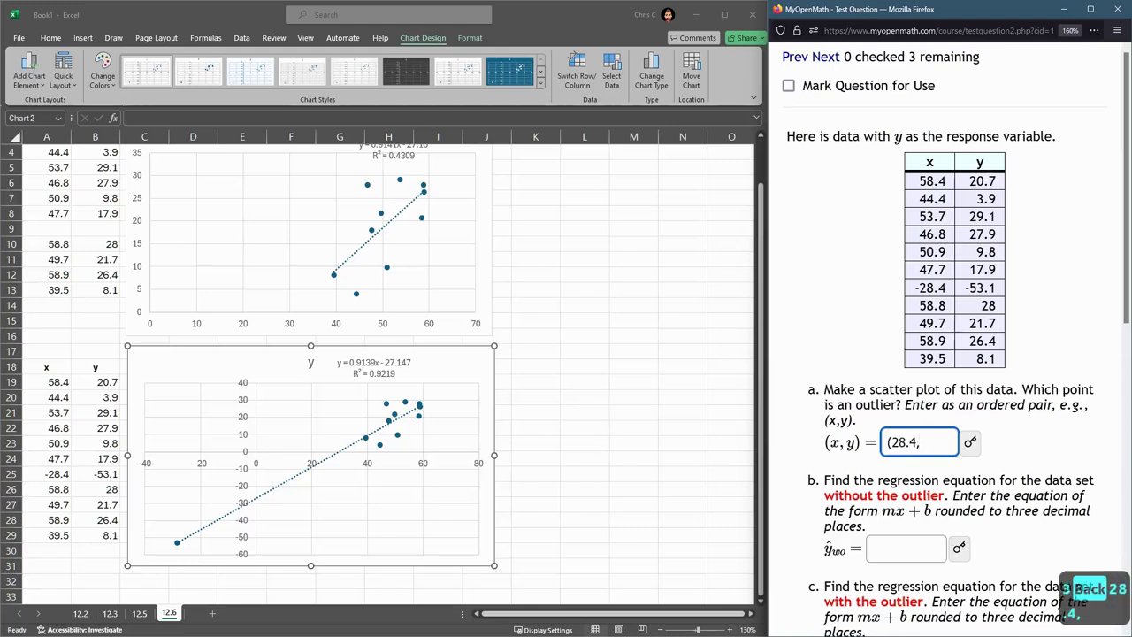
{"action": "type", "text": ",-5"}
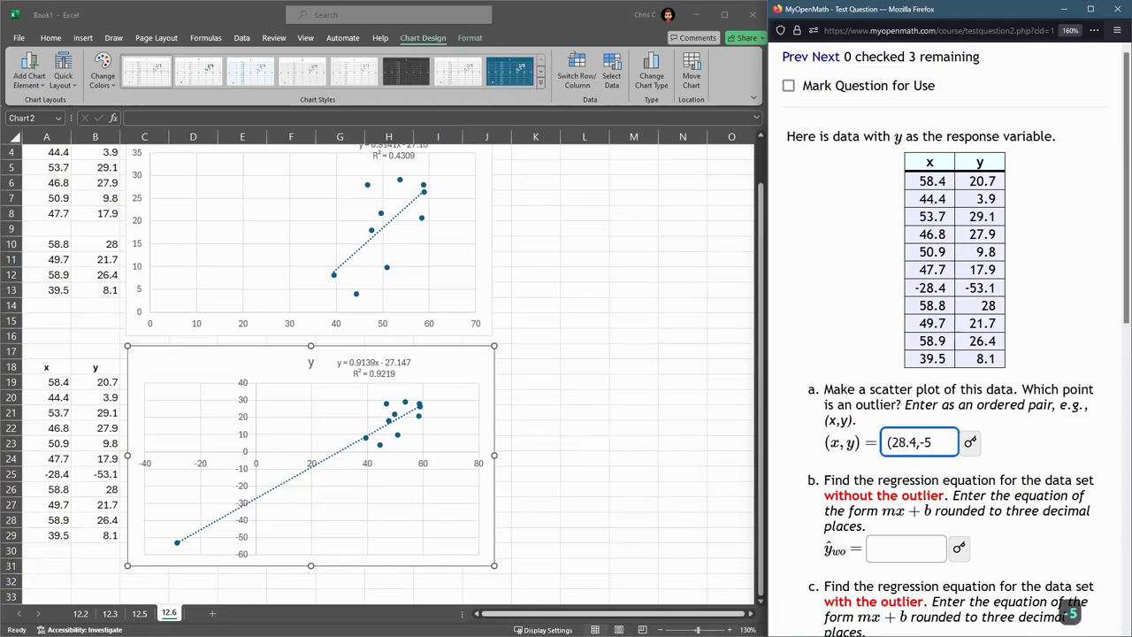
{"action": "type", "text": "3.1)"}
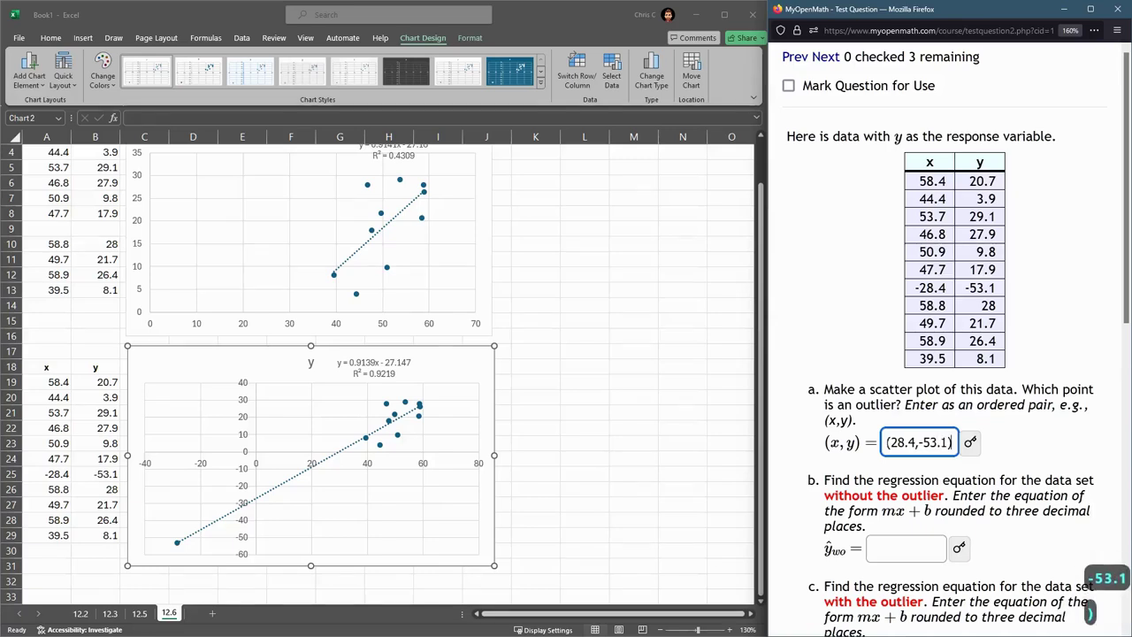
Insert a minus sign before 28.4 in the part a answer so it reads (-28.4,-53.1)
{"action": "key", "text": "Left"}
{"action": "key", "text": "Left"}
{"action": "key", "text": "Left"}
{"action": "key", "text": "Left"}
{"action": "key", "text": "Left"}
{"action": "key", "text": "Left"}
{"action": "key", "text": "Left"}
{"action": "key", "text": "Left"}
{"action": "key", "text": "Left"}
{"action": "key", "text": "Left"}
{"action": "type", "text": "-"}
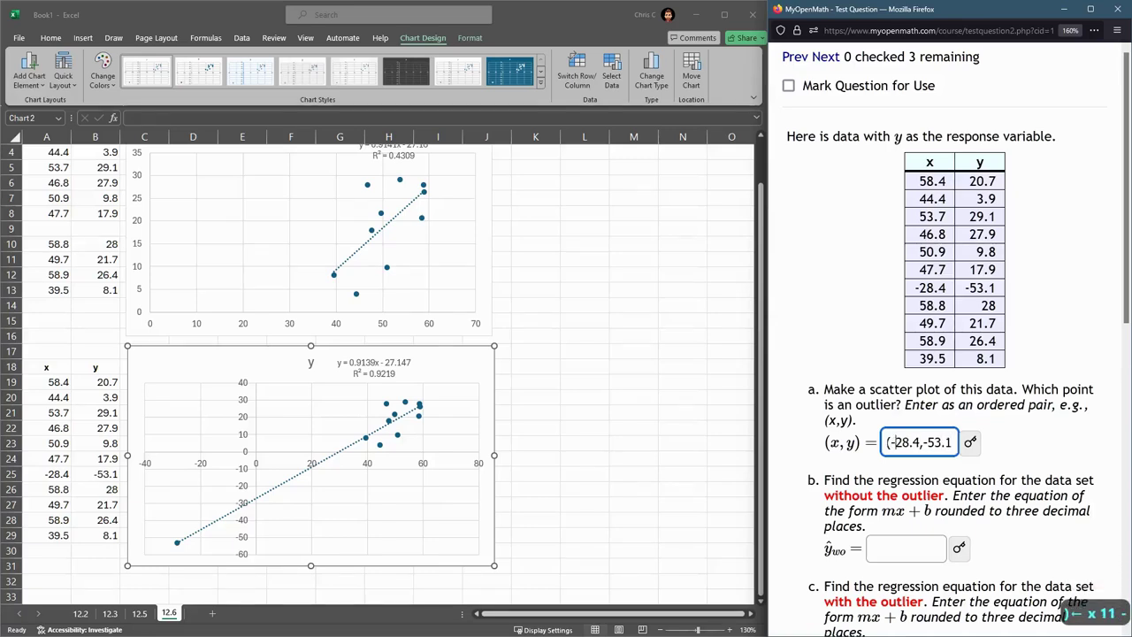
{"action": "key", "text": "Left"}
{"action": "key", "text": "Right"}
{"action": "key", "text": "Right"}
{"action": "key", "text": "Right"}
{"action": "key", "text": "Right"}
{"action": "key", "text": "Right"}
{"action": "key", "text": "Right"}
{"action": "key", "text": "Right"}
{"action": "key", "text": "Right"}
{"action": "key", "text": "Right"}
{"action": "key", "text": "Right"}
{"action": "key", "text": "Right"}
{"action": "key", "text": "Right"}
{"action": "key", "text": "Right"}
{"action": "key", "text": "Right"}
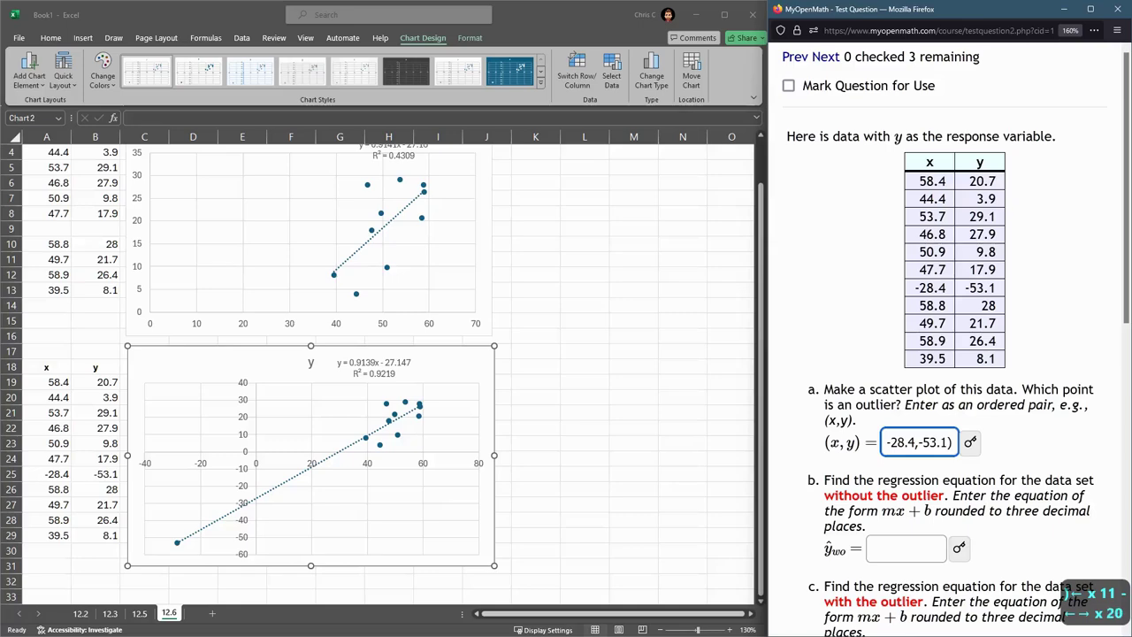
Submit the question with only the part a outlier answer filled in
{"action": "left_click", "coordinate": [1033, 424]}
{"action": "scroll", "coordinate": [1017, 442], "scroll_direction": "down", "scroll_amount": 3}
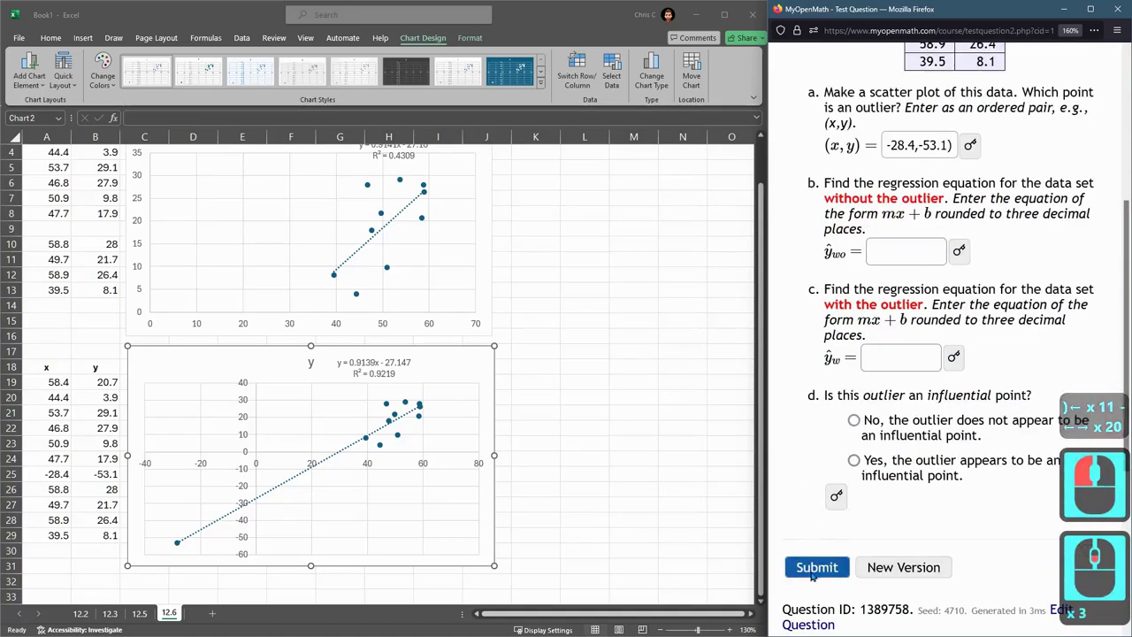
{"action": "left_click", "coordinate": [934, 490]}
{"action": "left_click", "coordinate": [817, 567]}
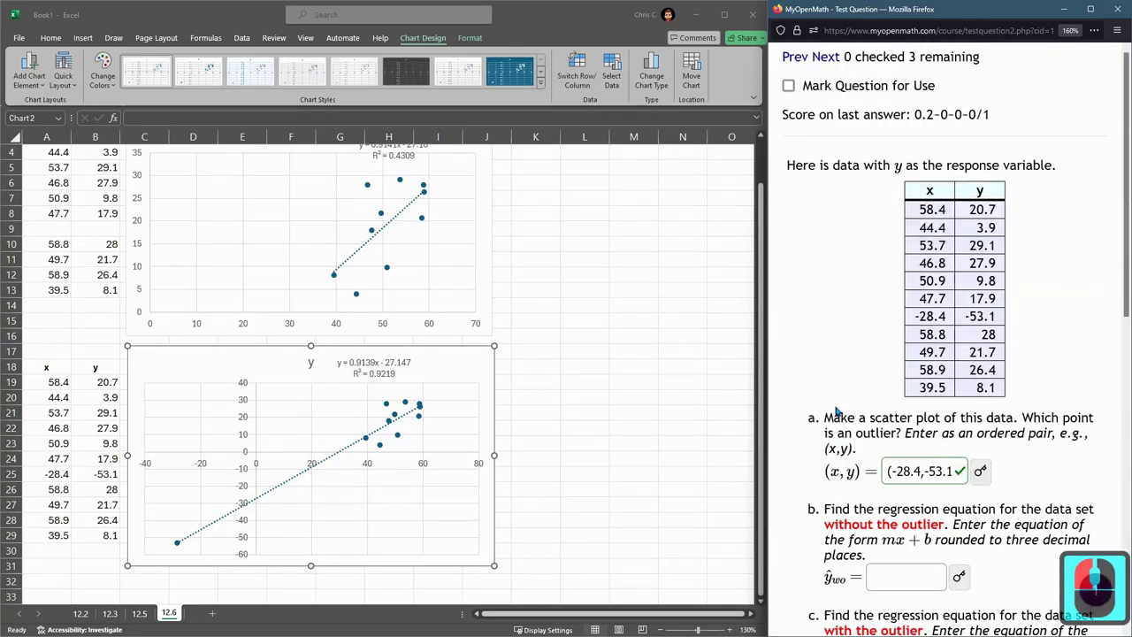
Review the part a answer and read the part b instructions for the regression equation without the outlier
{"action": "scroll", "coordinate": [861, 381], "scroll_direction": "down", "scroll_amount": 1}
{"action": "triple_click", "coordinate": [883, 372]}
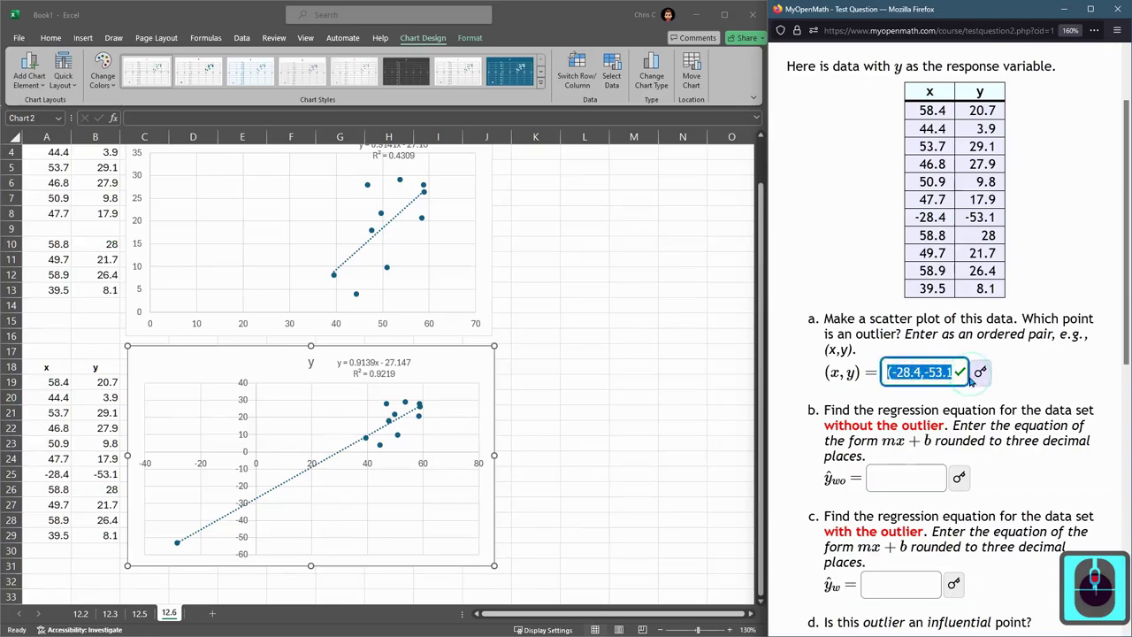
{"action": "triple_click", "coordinate": [831, 409]}
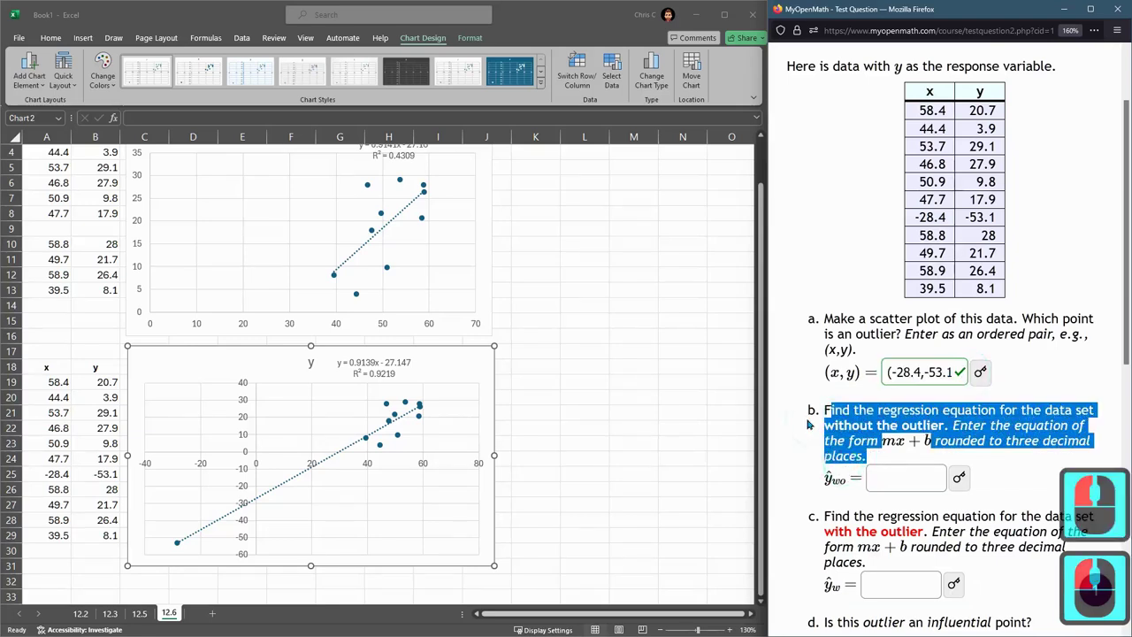
{"action": "left_click", "coordinate": [821, 428]}
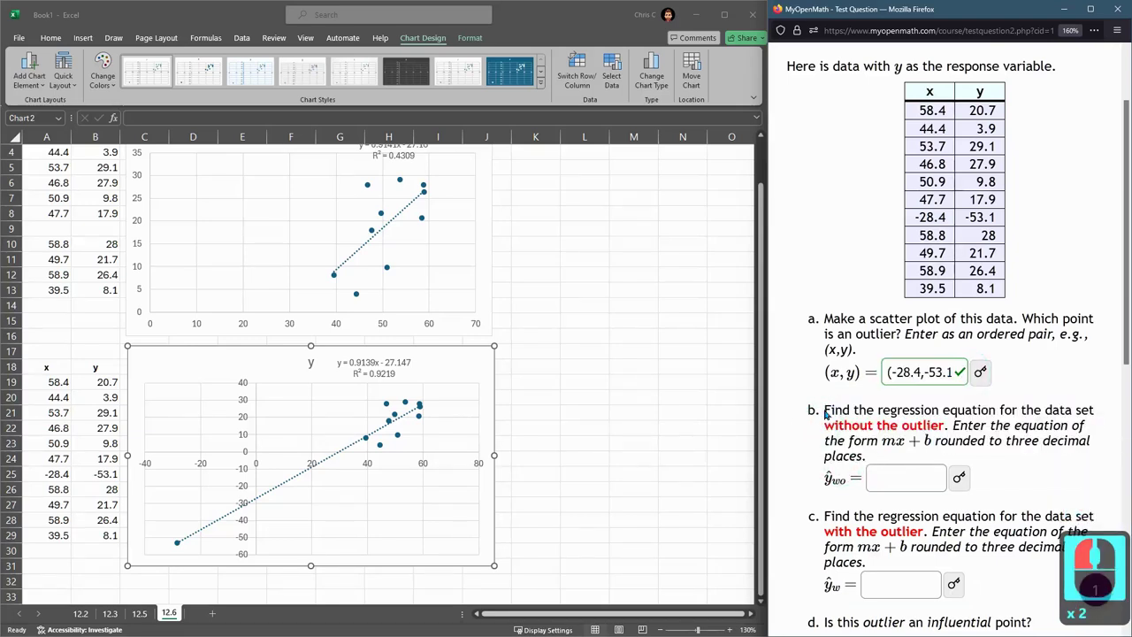
{"action": "left_click_drag", "start_coordinate": [825, 410], "coordinate": [945, 425]}
{"action": "left_click", "coordinate": [834, 429]}
{"action": "double_click", "coordinate": [834, 427]}
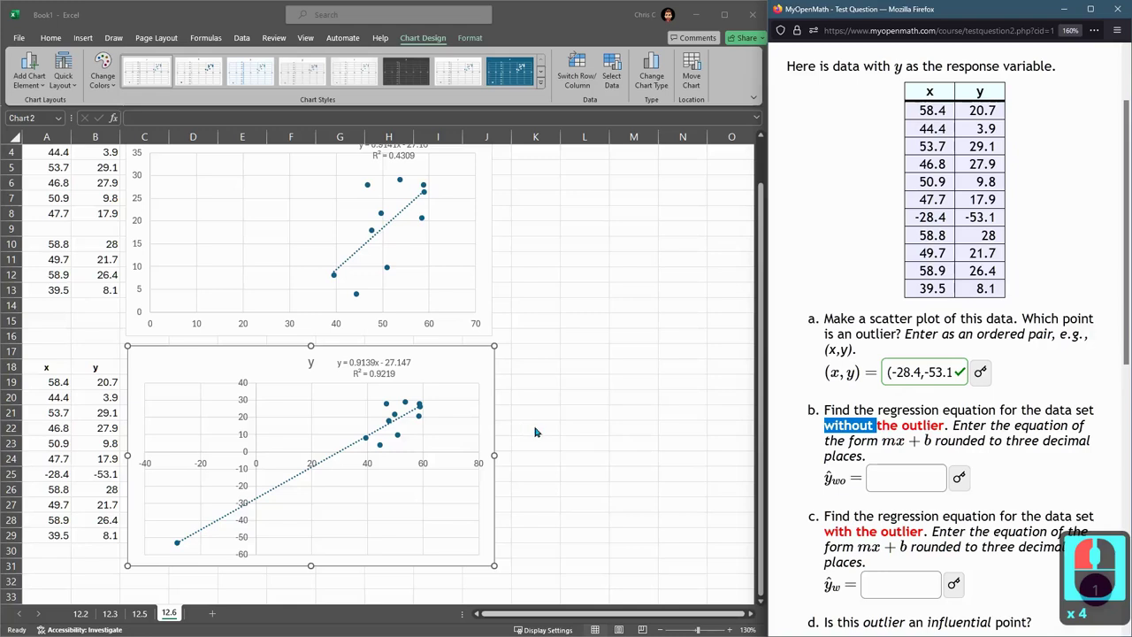
Try to copy the trendline equation from the first chart's label and paste it into the part b answer
{"action": "scroll", "coordinate": [507, 358], "scroll_direction": "up", "scroll_amount": 1}
{"action": "left_click", "coordinate": [298, 268]}
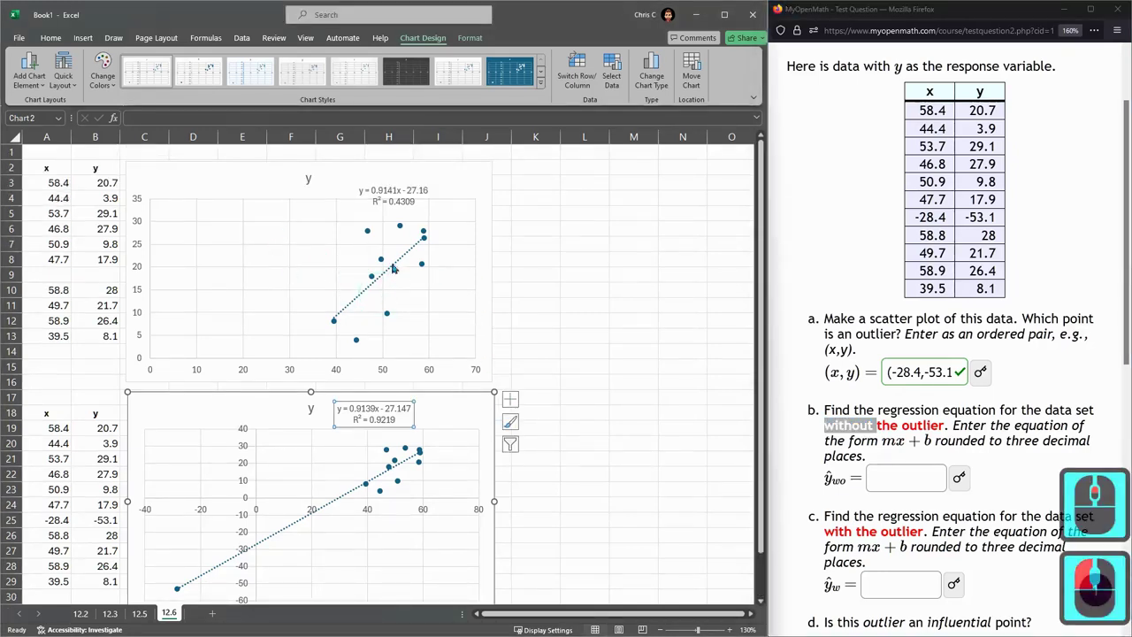
{"action": "left_click", "coordinate": [317, 271]}
{"action": "left_click", "coordinate": [530, 228]}
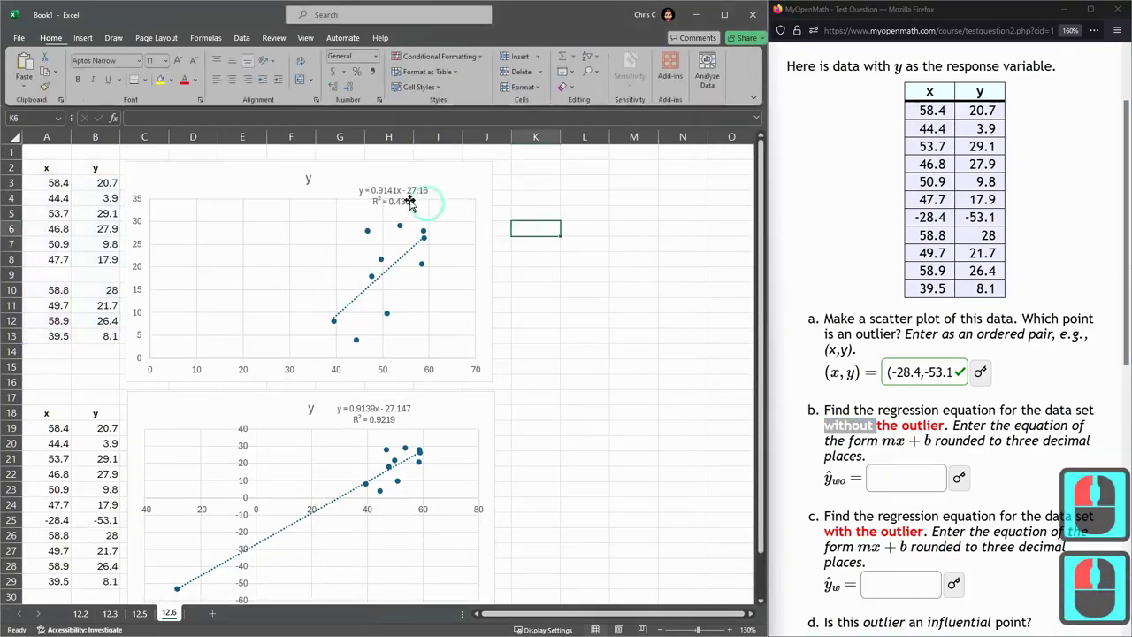
{"action": "double_click", "coordinate": [409, 202]}
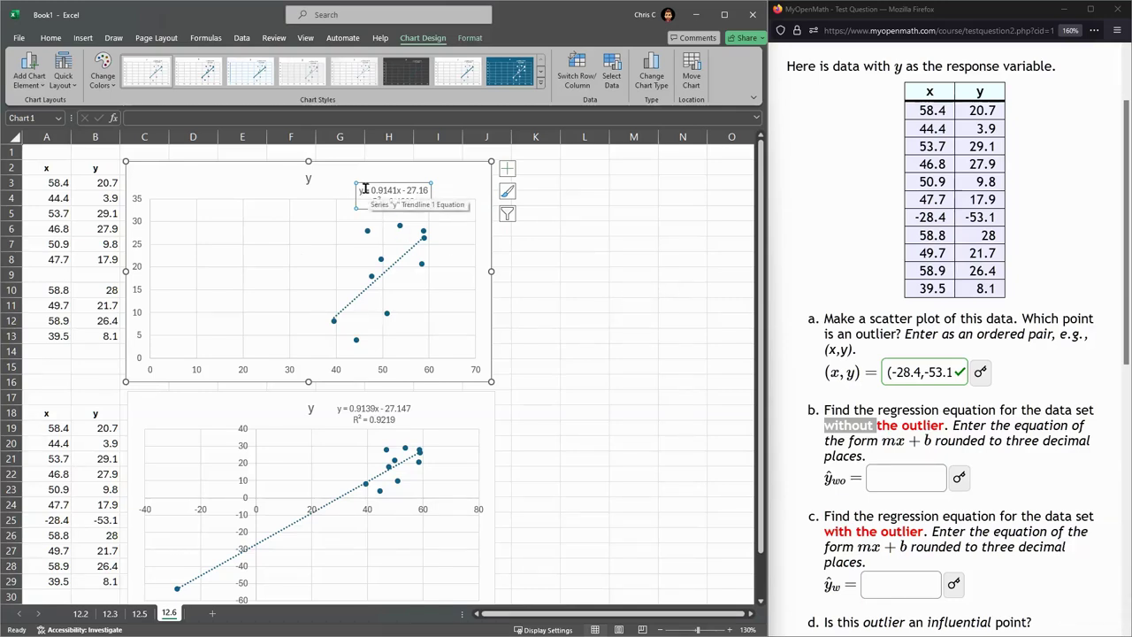
{"action": "left_click_drag", "start_coordinate": [371, 193], "coordinate": [431, 191]}
{"action": "key", "text": "ctrl+c"}
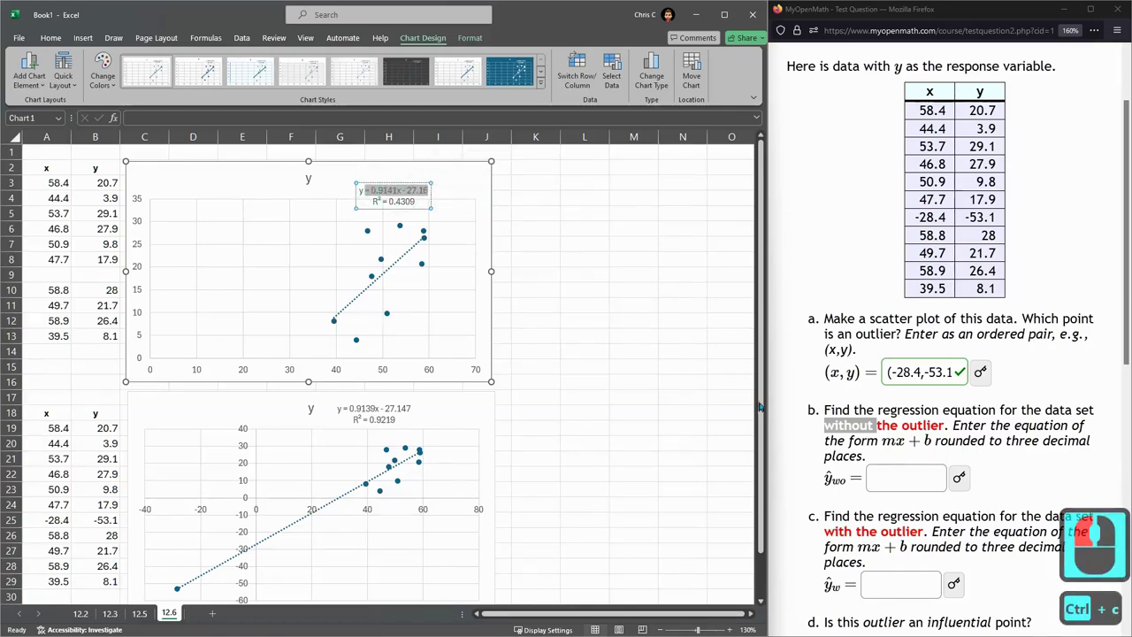
{"action": "left_click", "coordinate": [902, 477]}
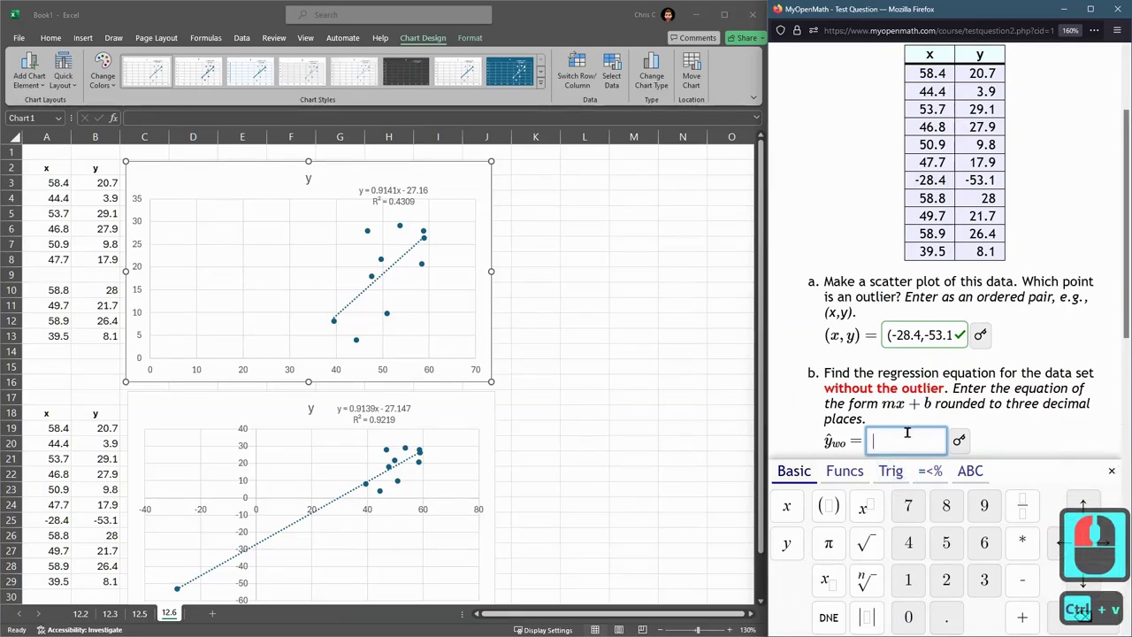
{"action": "key", "text": "ctrl+v"}
{"action": "left_click", "coordinate": [904, 437]}
{"action": "key", "text": "ctrl+v"}
{"action": "left_click", "coordinate": [903, 436]}
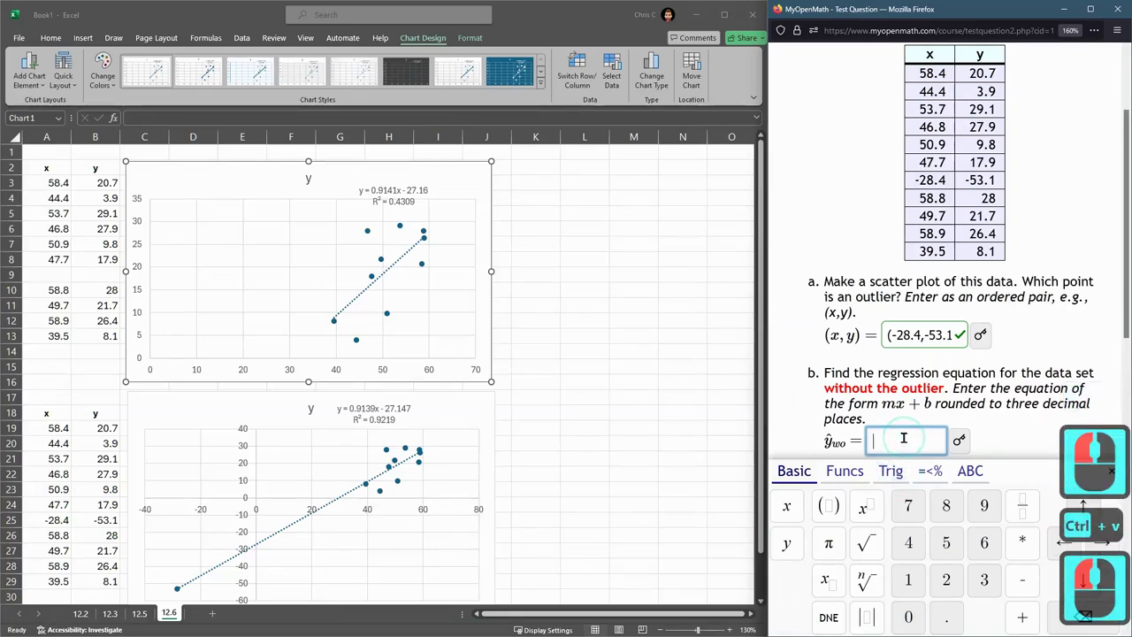
Enter .9141x-27.16 as the part b regression equation without the outlier and submit the question
{"action": "scroll", "coordinate": [344, 246], "scroll_direction": "up", "scroll_amount": 3, "text": "ctrl"}
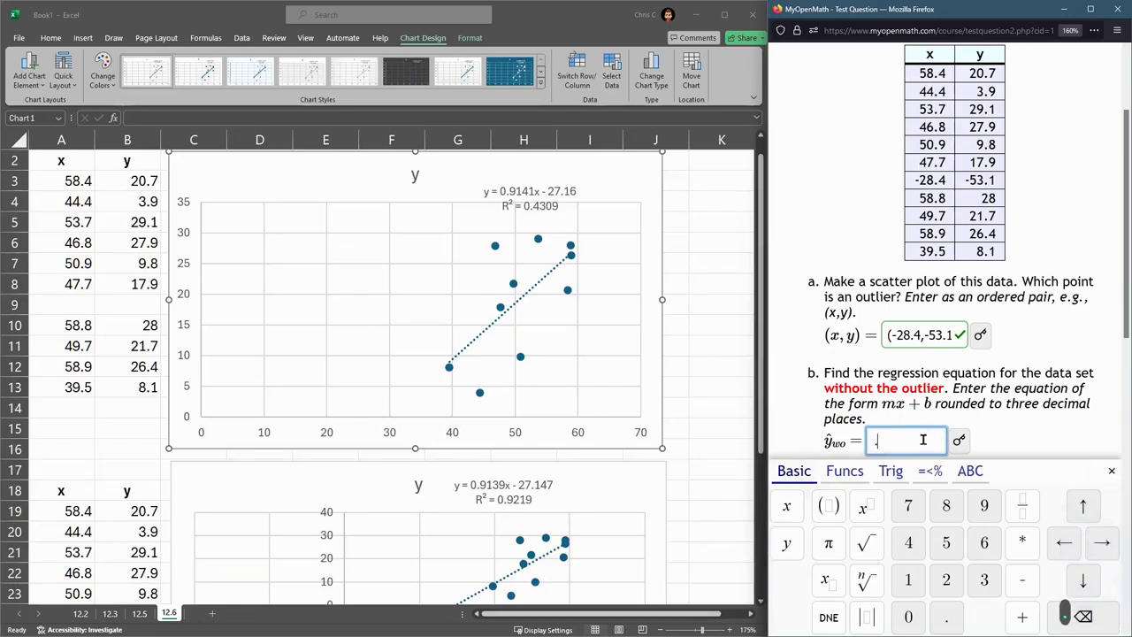
{"action": "type", "text": ".91"}
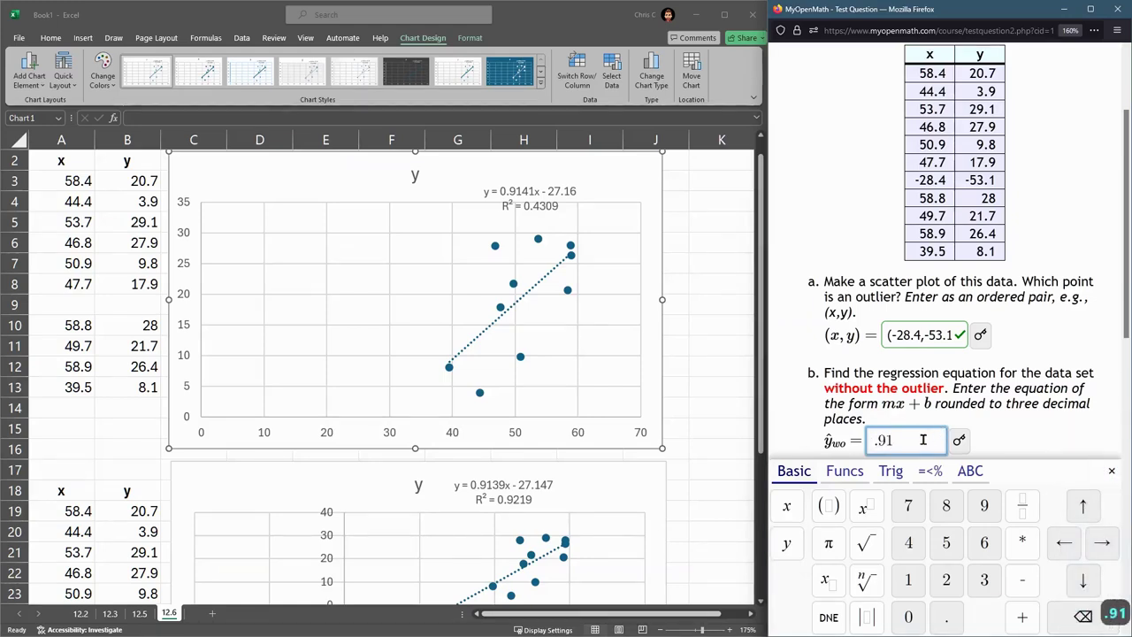
{"action": "type", "text": "41x"}
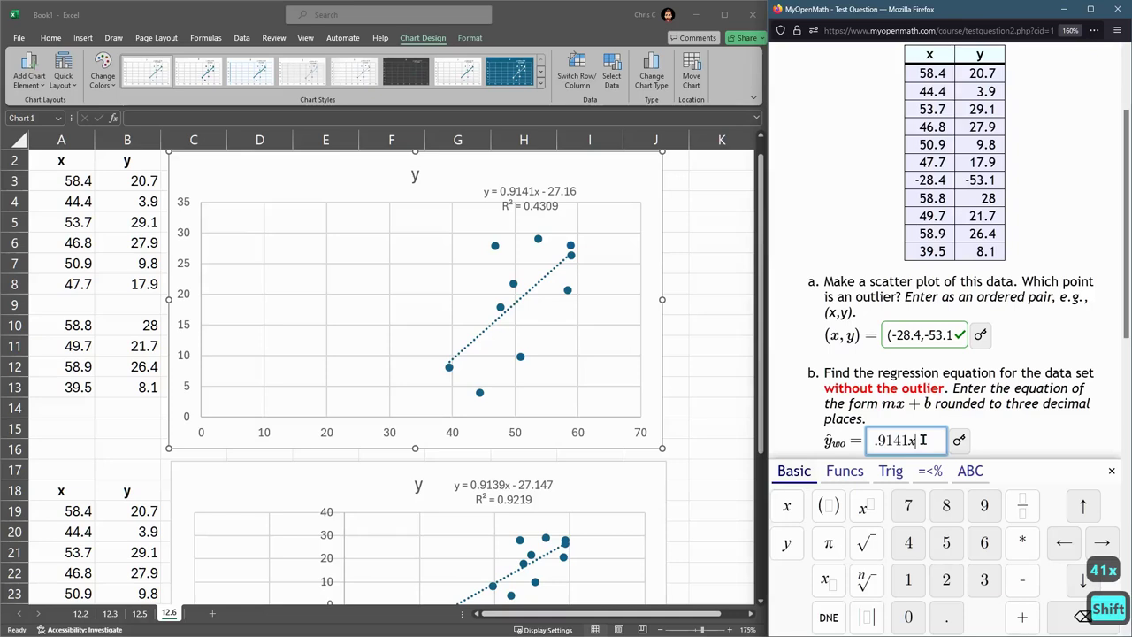
{"action": "type", "text": "-27."}
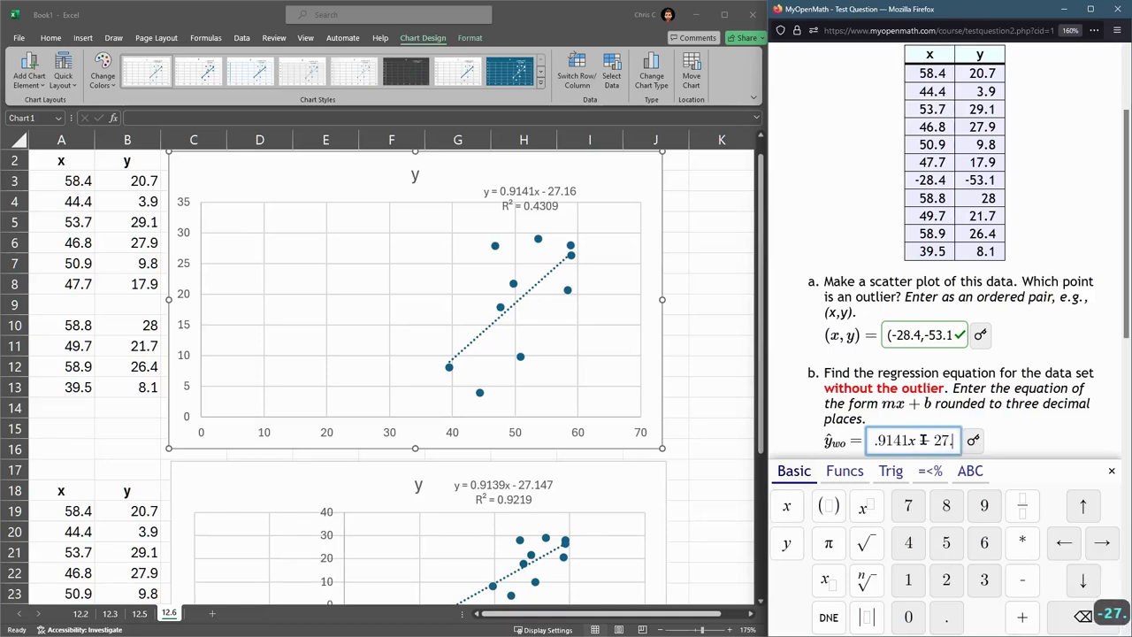
{"action": "type", "text": "16"}
{"action": "left_click", "coordinate": [1024, 391]}
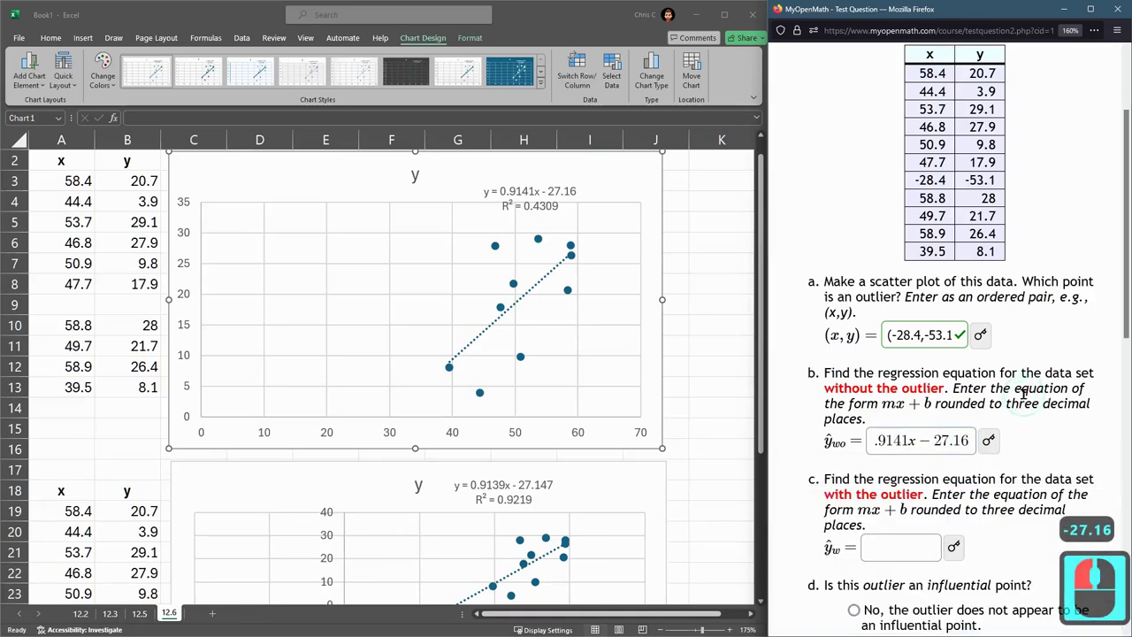
{"action": "scroll", "coordinate": [955, 387], "scroll_direction": "down", "scroll_amount": 4}
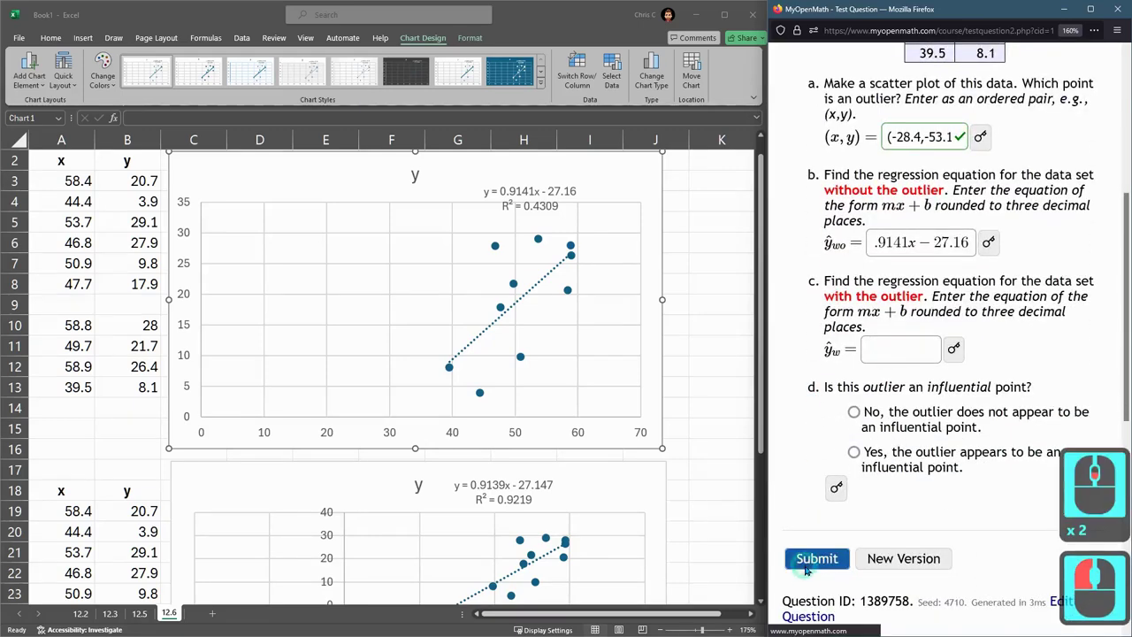
{"action": "left_click", "coordinate": [811, 557]}
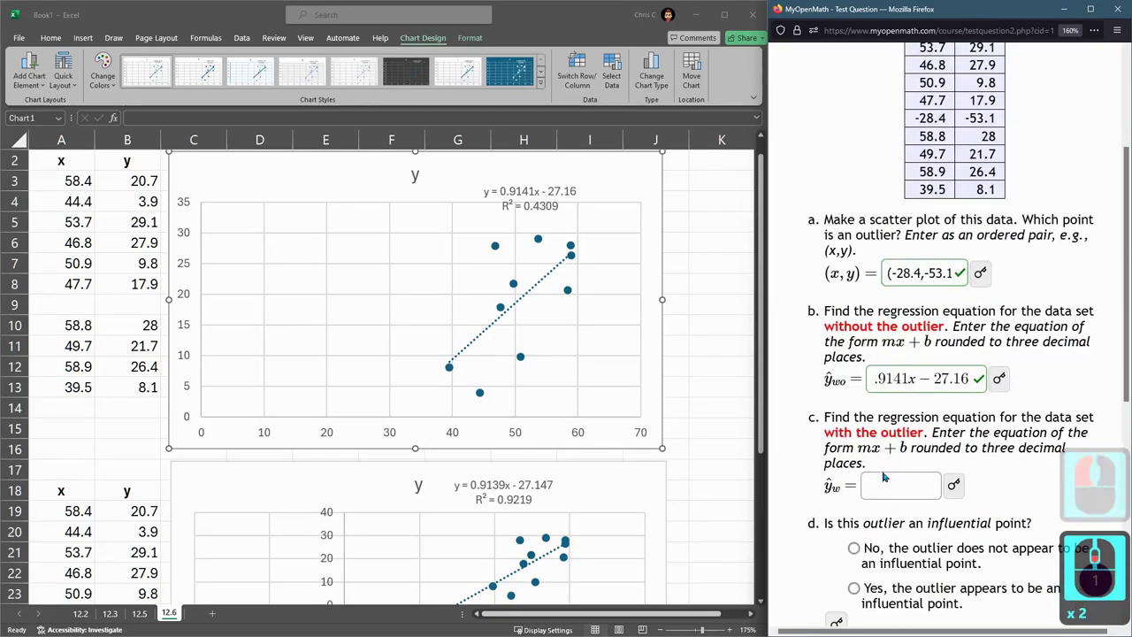
Enter .9139x-27.147 as the part c regression equation with the outlier and submit the question
{"action": "scroll", "coordinate": [650, 403], "scroll_direction": "down", "scroll_amount": 3}
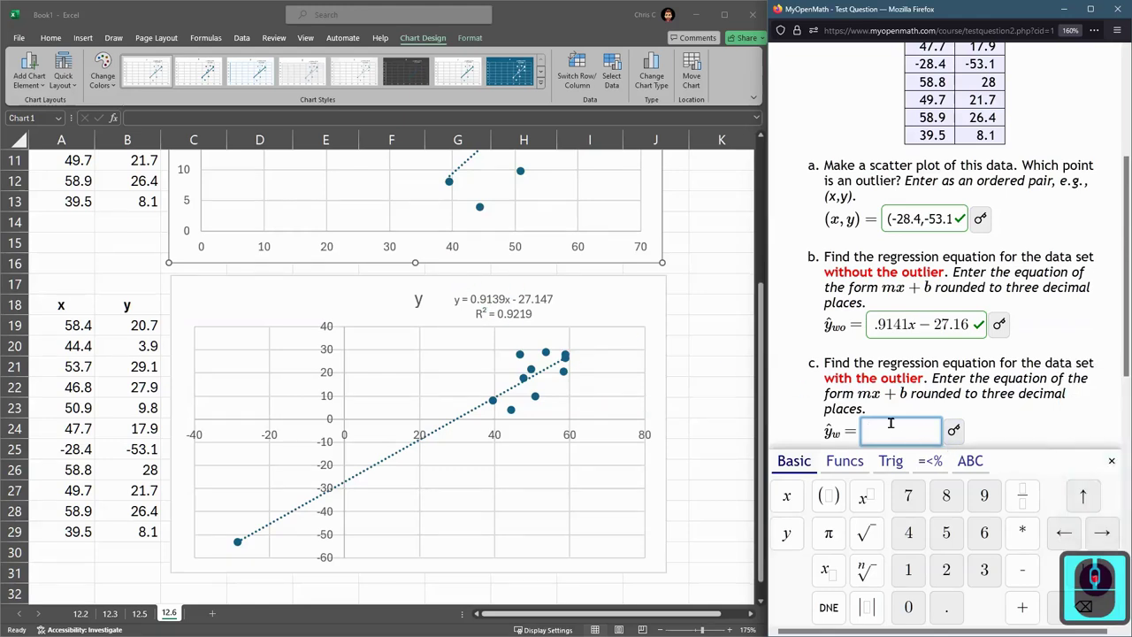
{"action": "left_click", "coordinate": [889, 424]}
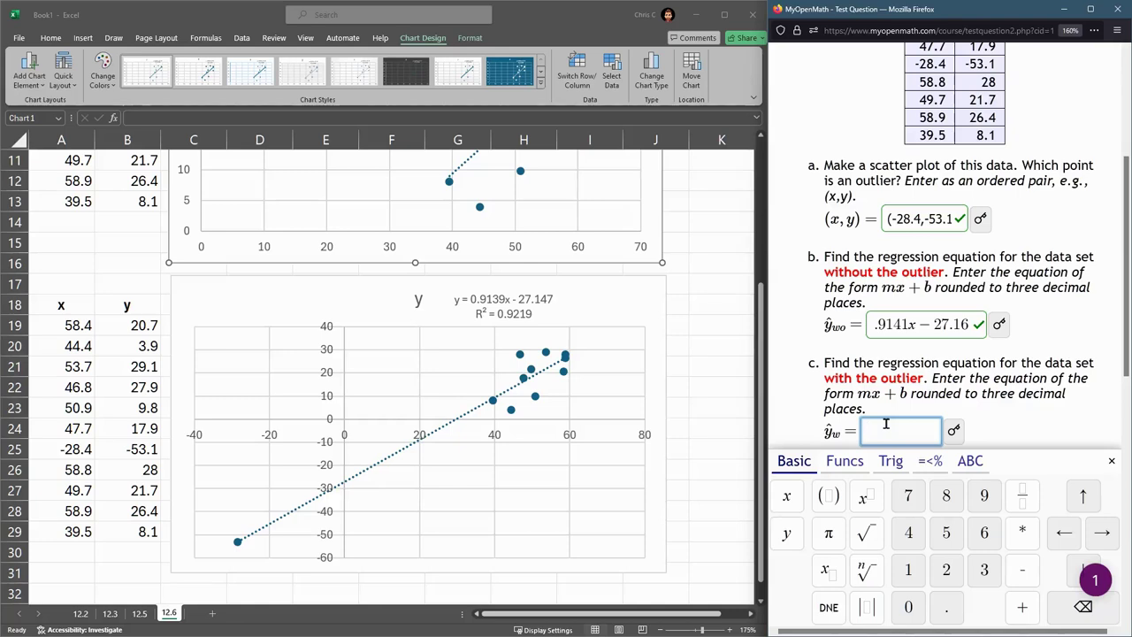
{"action": "type", "text": ".9139"}
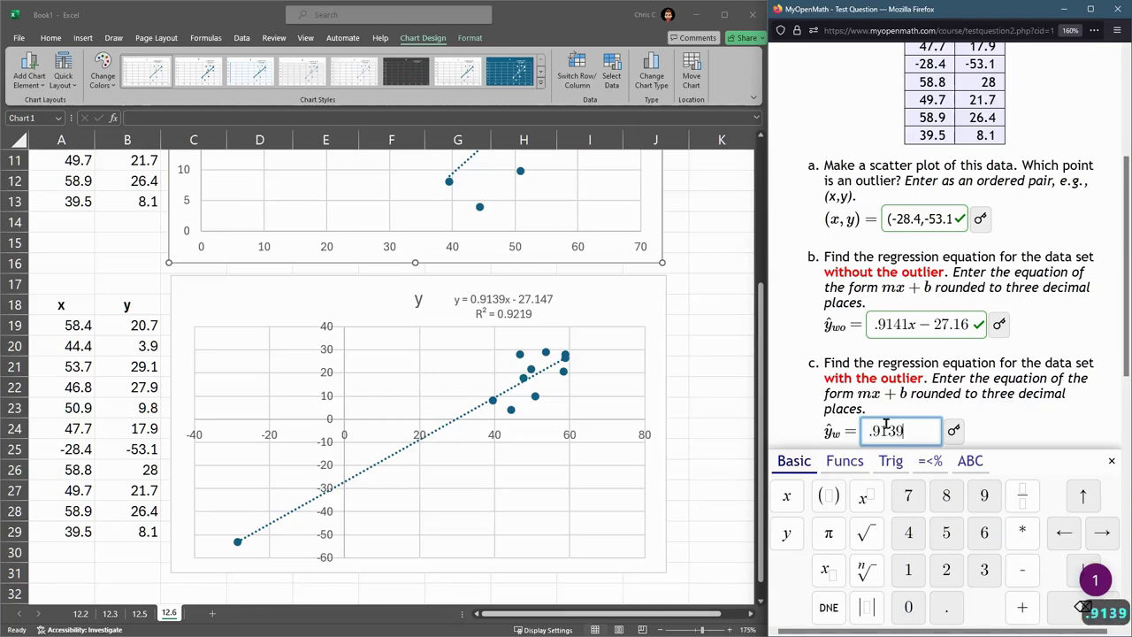
{"action": "type", "text": "x-2"}
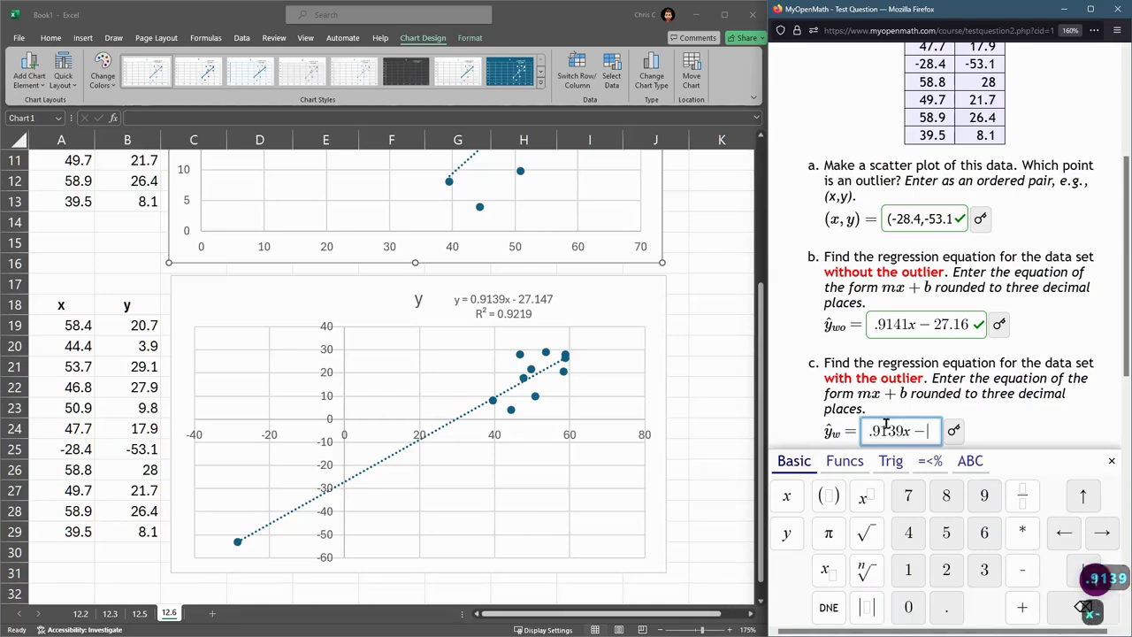
{"action": "type", "text": "7"}
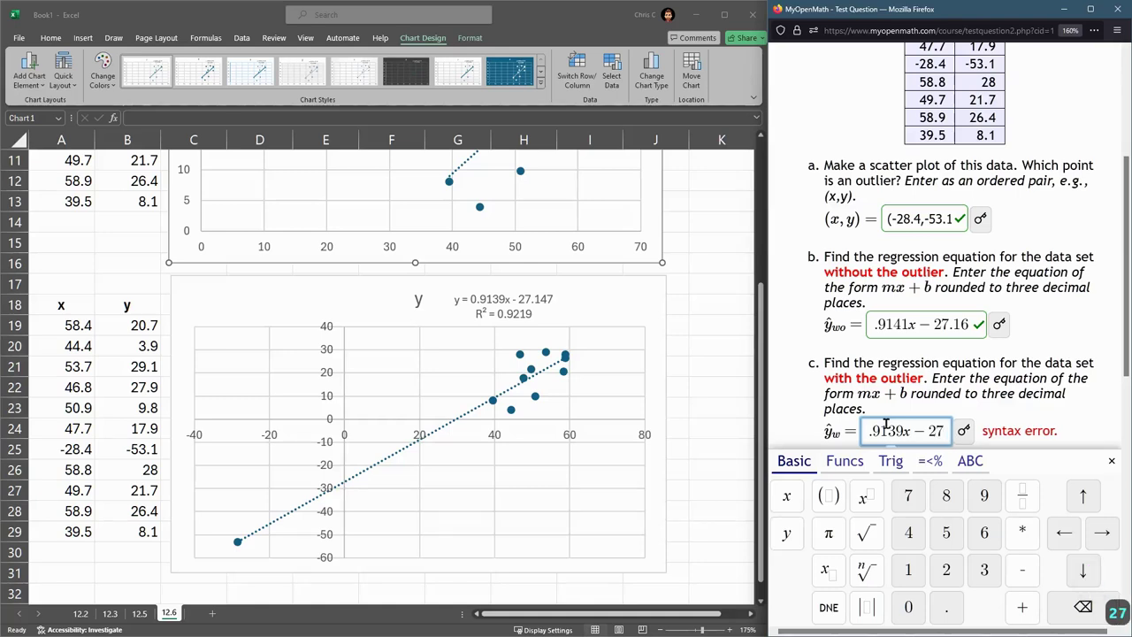
{"action": "type", "text": ".147"}
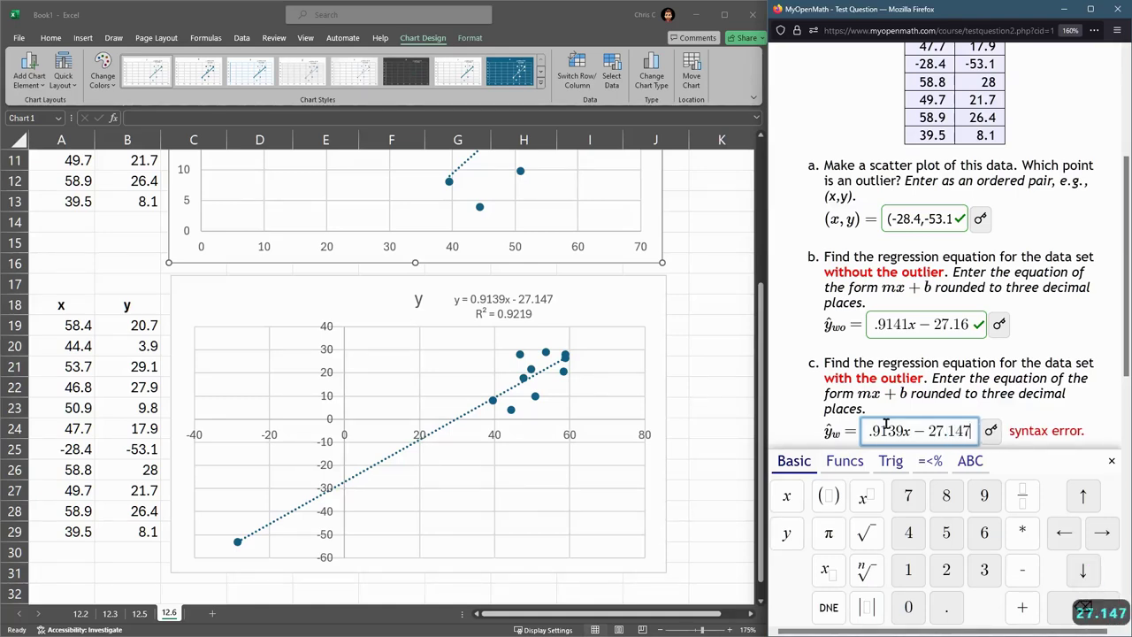
{"action": "left_click", "coordinate": [998, 390]}
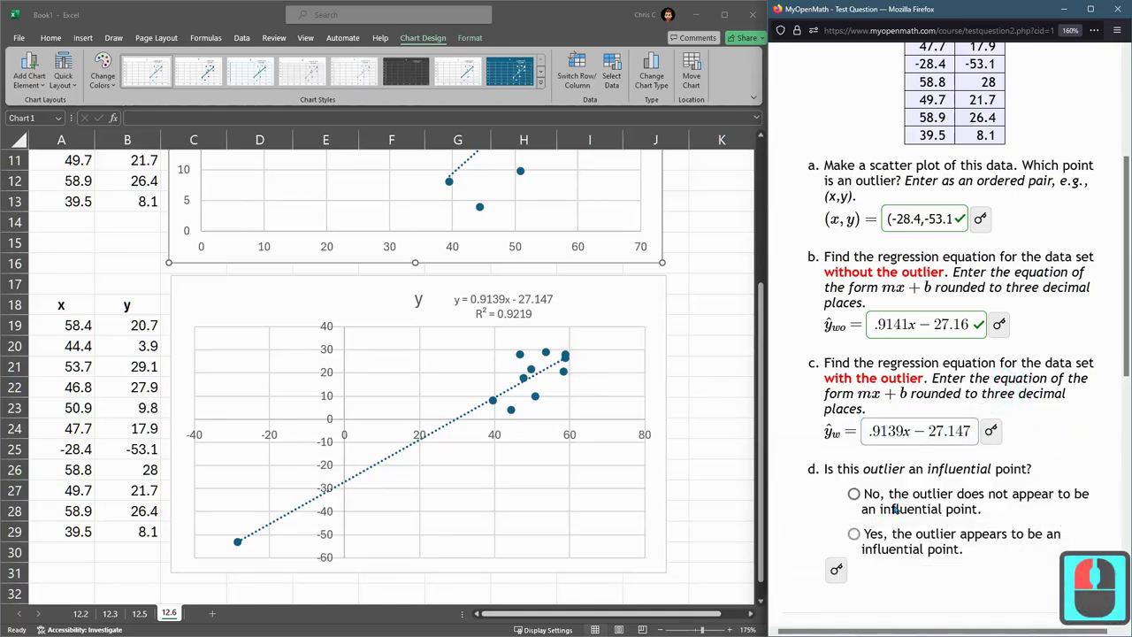
{"action": "scroll", "coordinate": [793, 489], "scroll_direction": "down", "scroll_amount": 1}
{"action": "scroll", "coordinate": [875, 475], "scroll_direction": "up", "scroll_amount": 4}
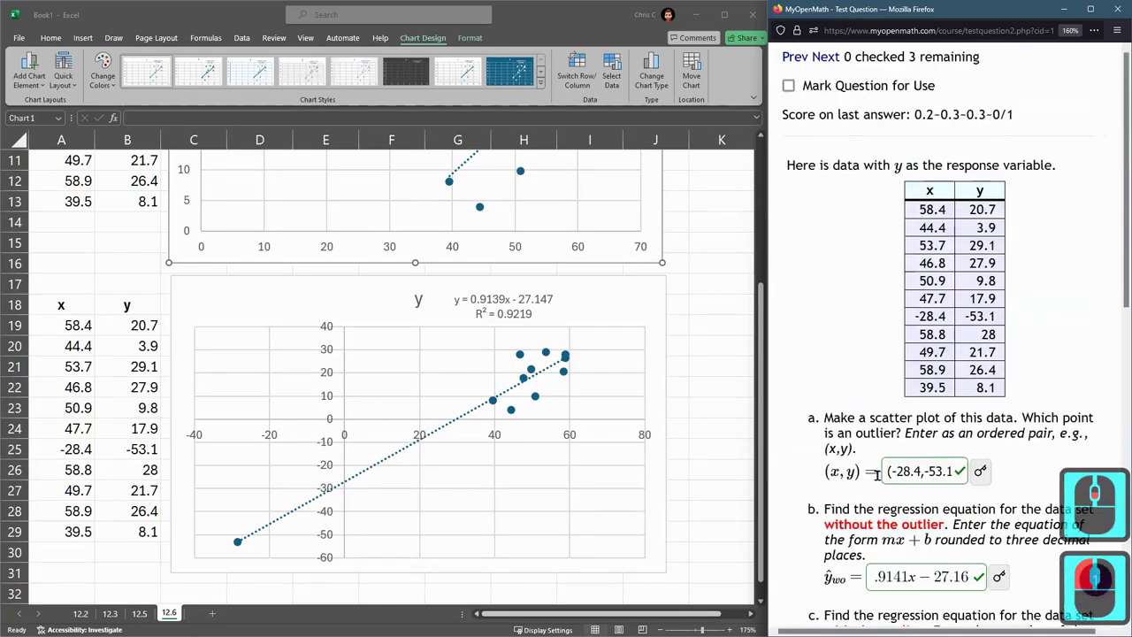
{"action": "scroll", "coordinate": [807, 477], "scroll_direction": "down", "scroll_amount": 2}
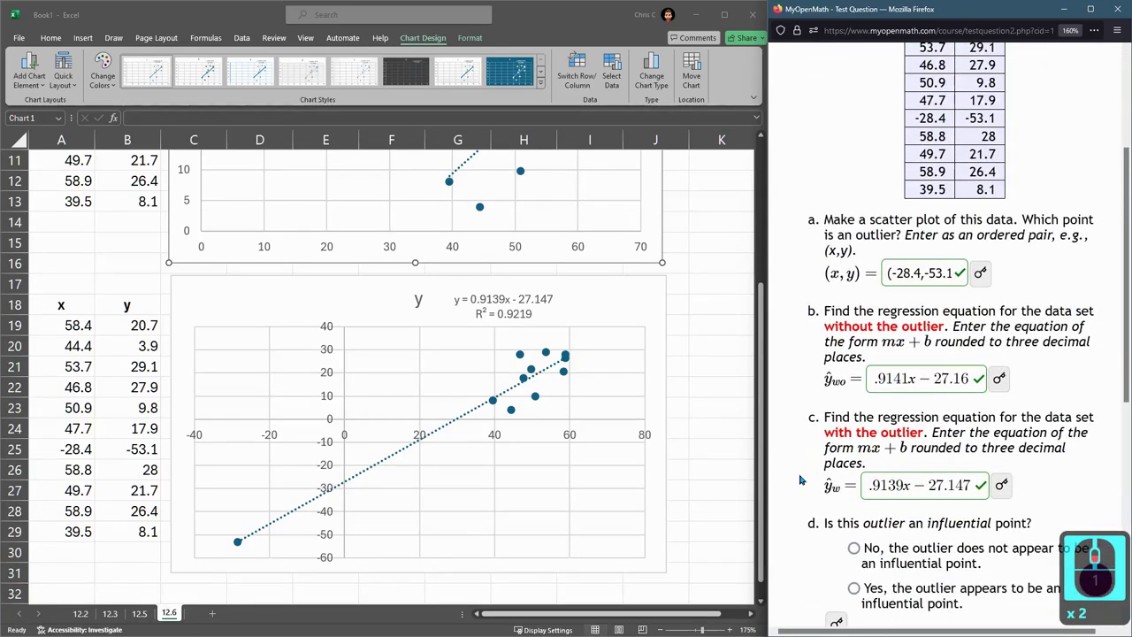
Read the part d question about the influential point and examine the trendlines in both scatter charts
{"action": "scroll", "coordinate": [800, 479], "scroll_direction": "down", "scroll_amount": 1}
{"action": "scroll", "coordinate": [628, 424], "scroll_direction": "down", "scroll_amount": 1}
{"action": "scroll", "coordinate": [670, 357], "scroll_direction": "up", "scroll_amount": 2}
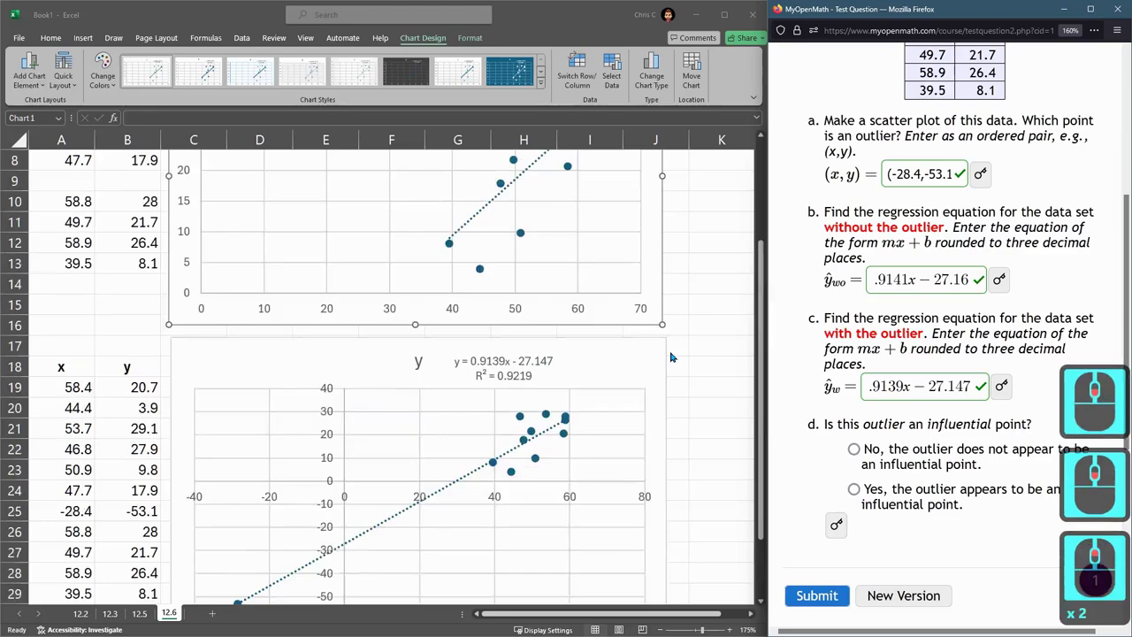
{"action": "scroll", "coordinate": [670, 353], "scroll_direction": "up", "scroll_amount": 2}
{"action": "scroll", "coordinate": [601, 389], "scroll_direction": "down", "scroll_amount": 3, "text": "ctrl"}
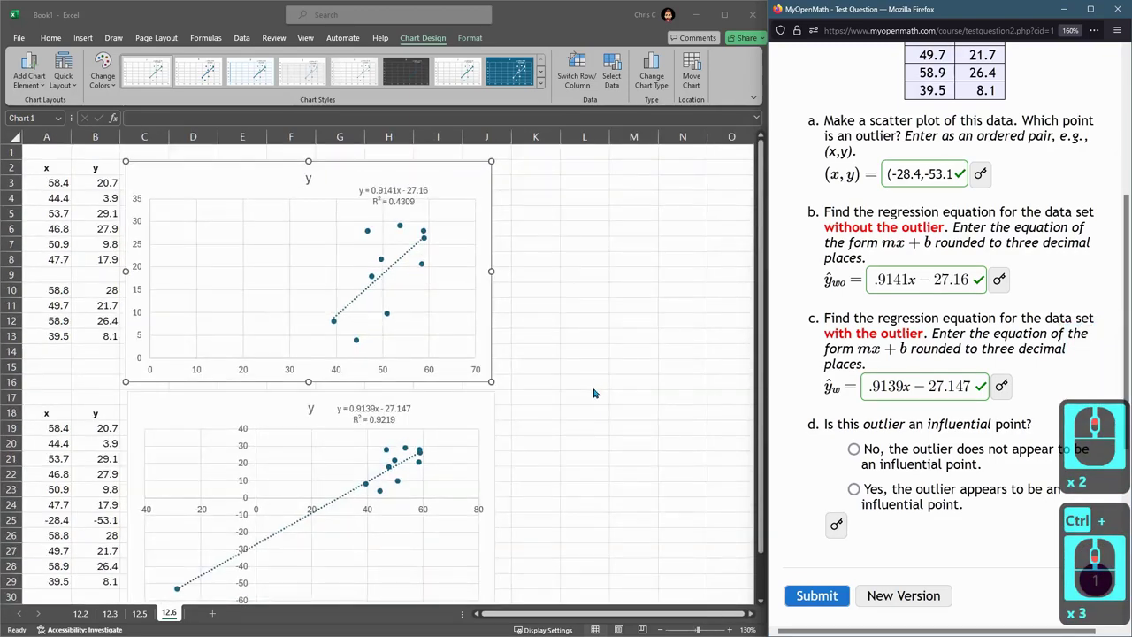
{"action": "left_click", "coordinate": [760, 391]}
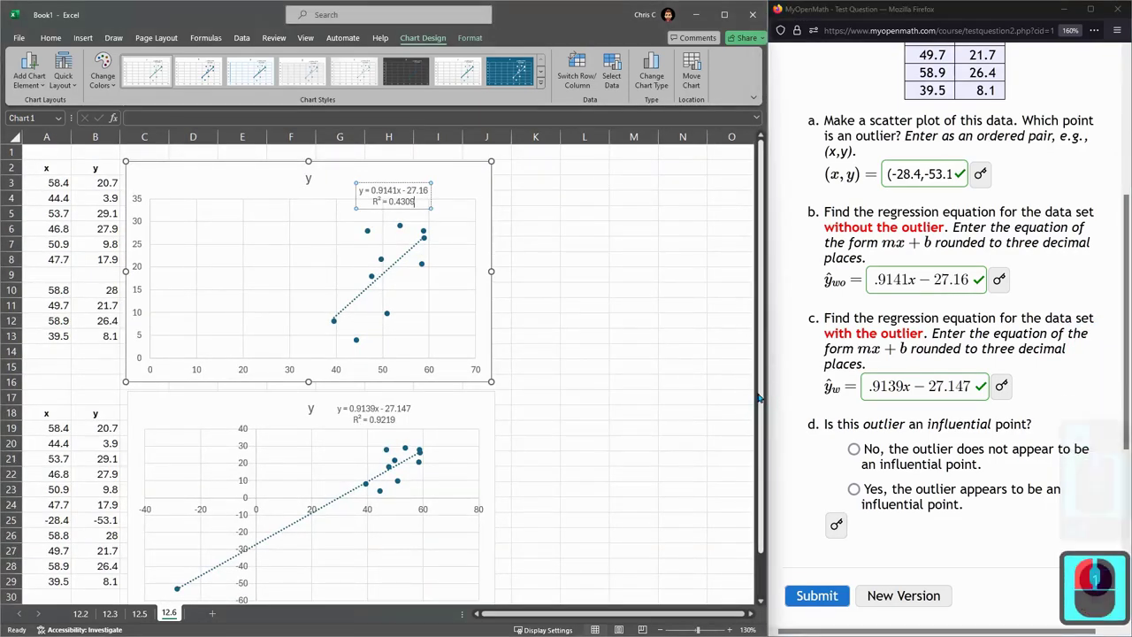
{"action": "left_click_drag", "start_coordinate": [759, 397], "coordinate": [759, 403]}
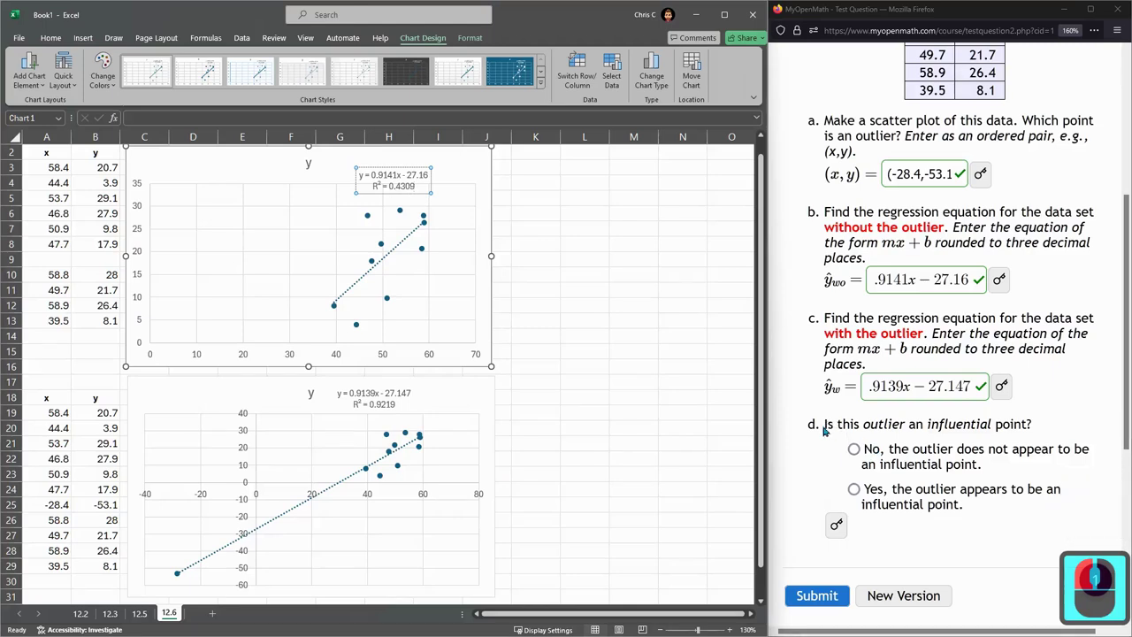
{"action": "left_click_drag", "start_coordinate": [827, 425], "coordinate": [1081, 431]}
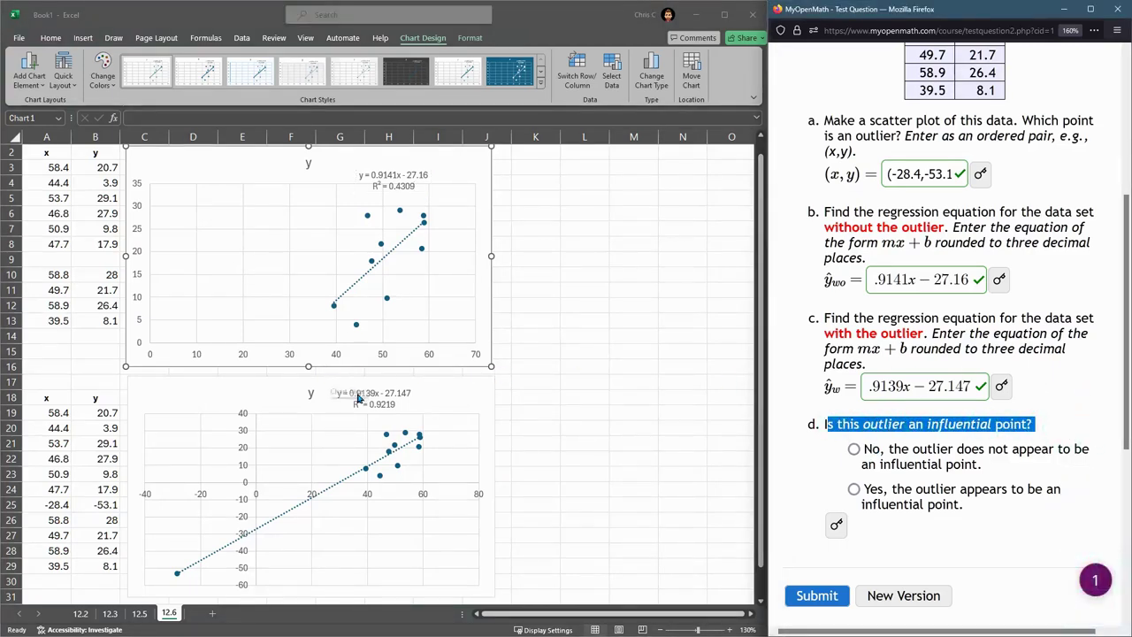
{"action": "left_click", "coordinate": [179, 577]}
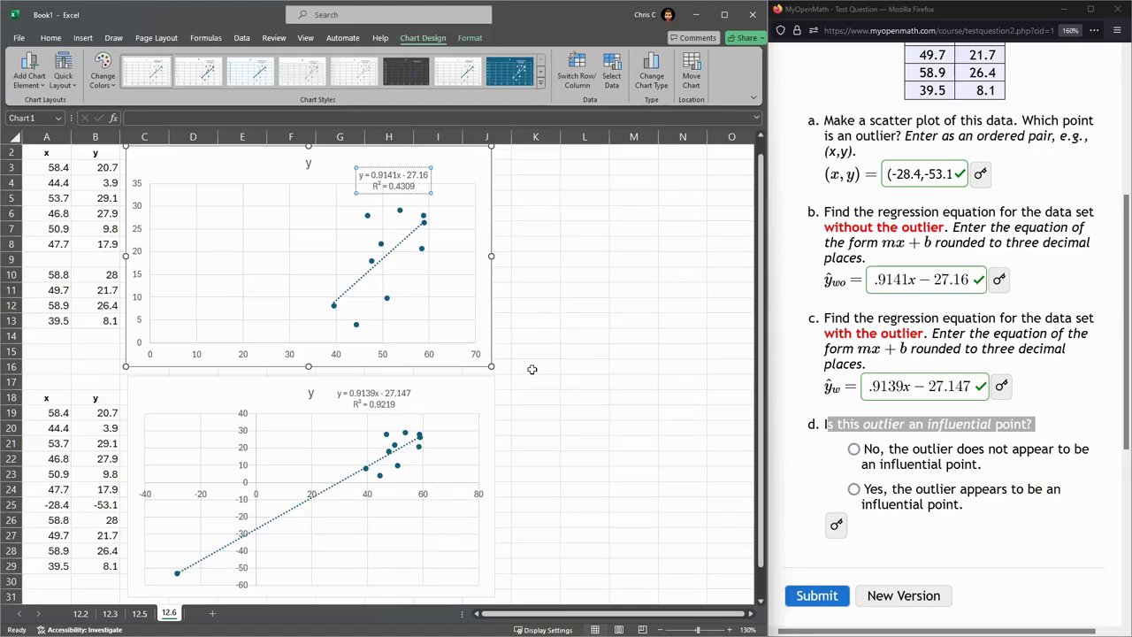
Move the scatter chart that includes the outlier up beside the chart without the outlier
{"action": "scroll", "coordinate": [557, 354], "scroll_direction": "down", "scroll_amount": 3}
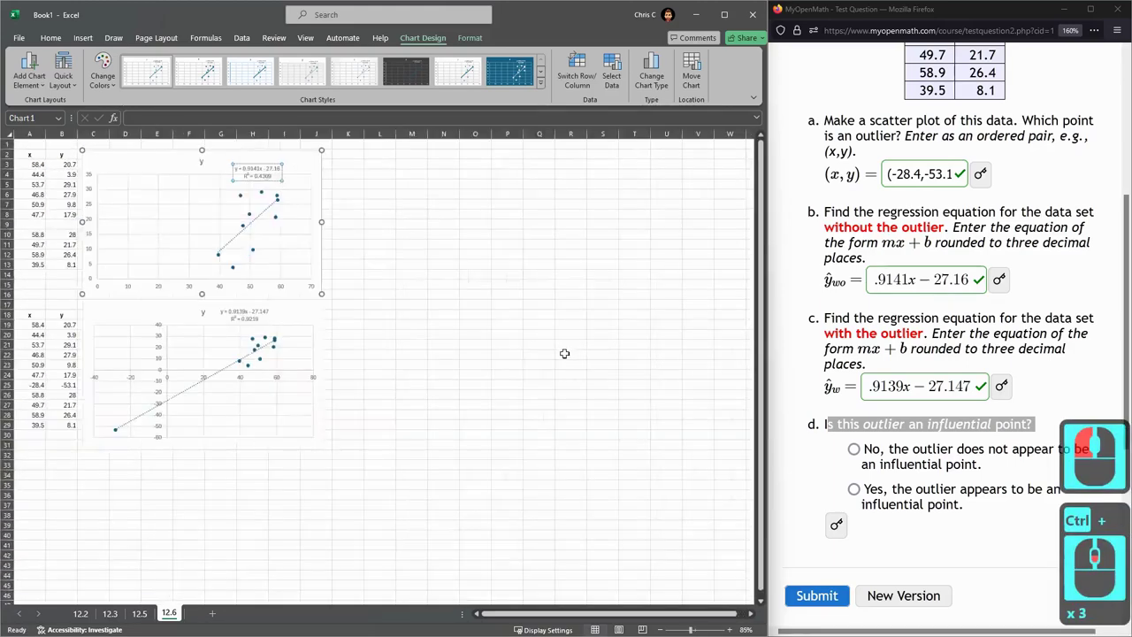
{"action": "left_click", "coordinate": [221, 332]}
{"action": "left_click_drag", "start_coordinate": [181, 315], "coordinate": [481, 146]}
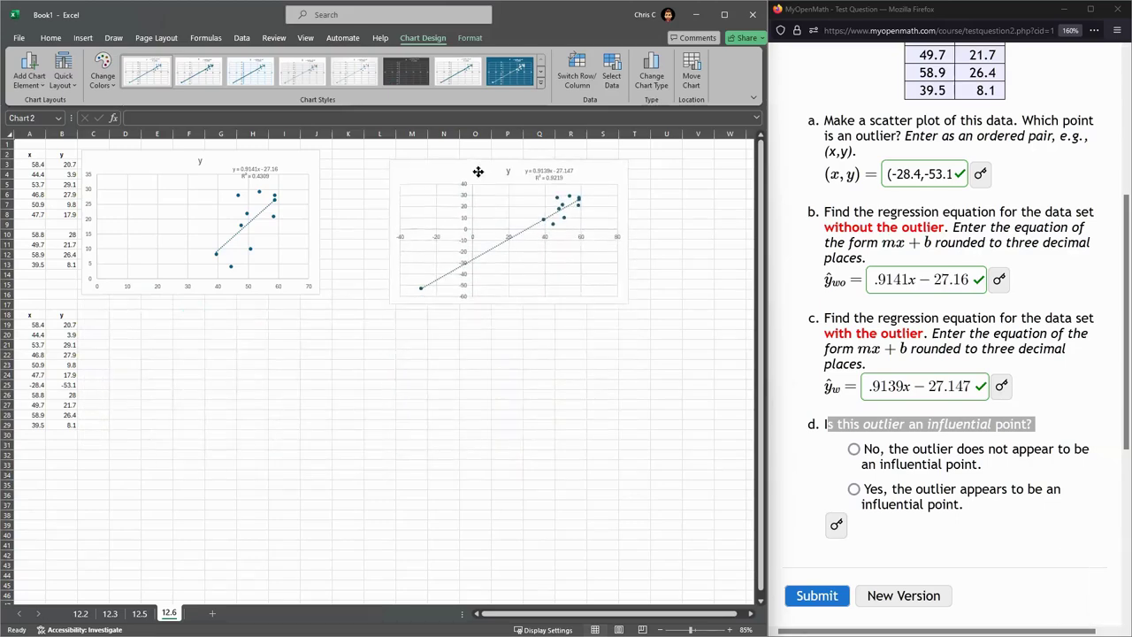
Stretch the chart that includes the outlier downward so it ends at about row 36
{"action": "left_click", "coordinate": [89, 177]}
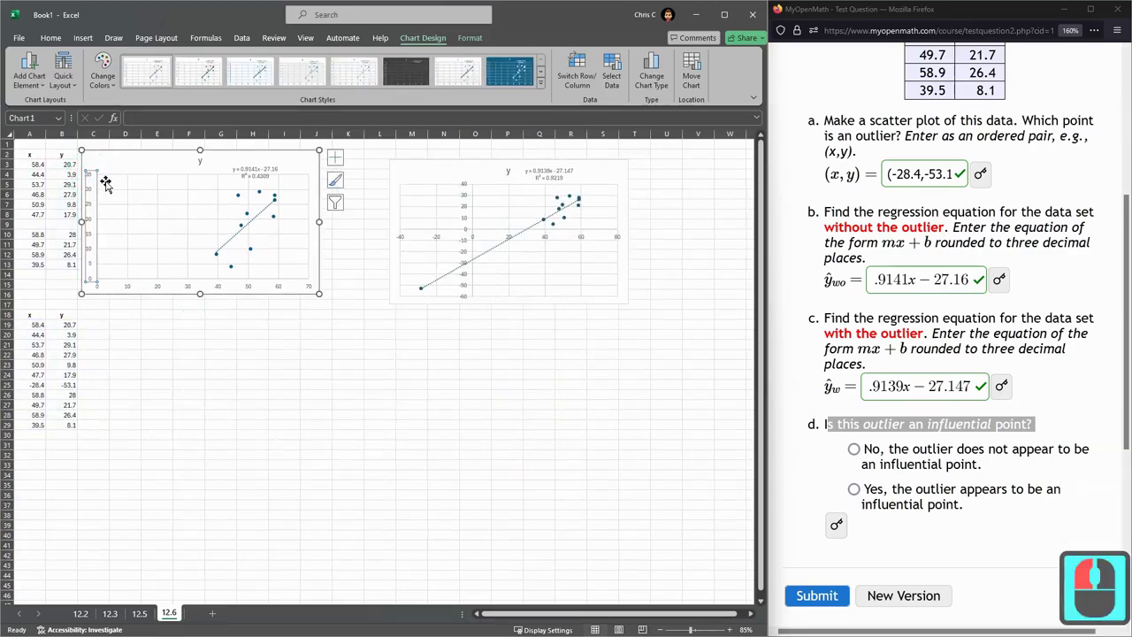
{"action": "left_click", "coordinate": [500, 281]}
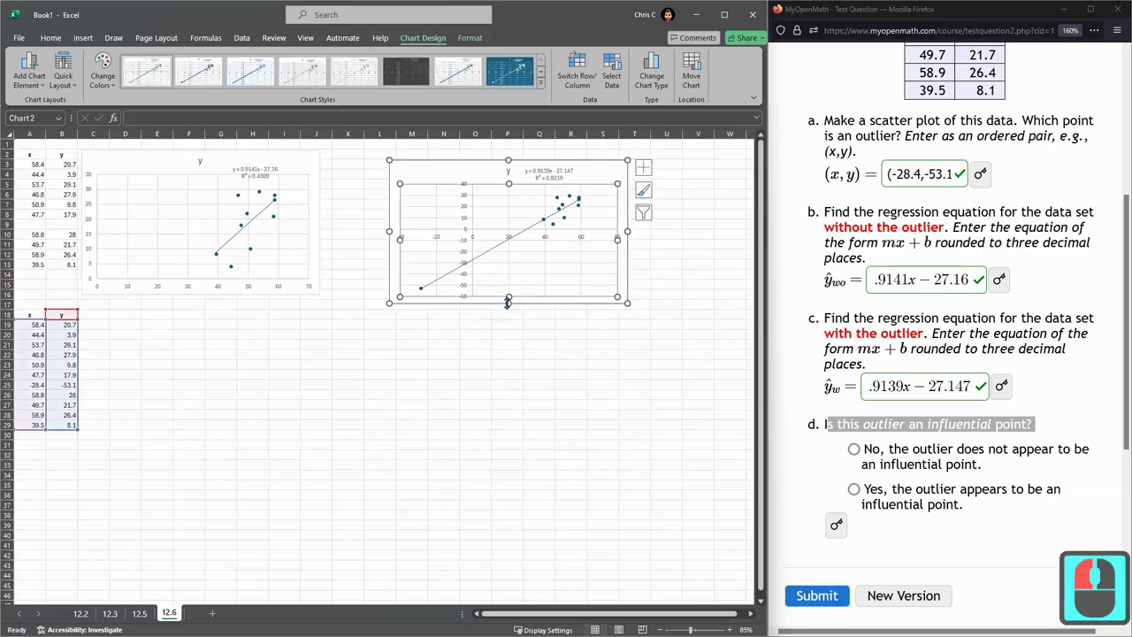
{"action": "left_click_drag", "start_coordinate": [506, 303], "coordinate": [526, 494]}
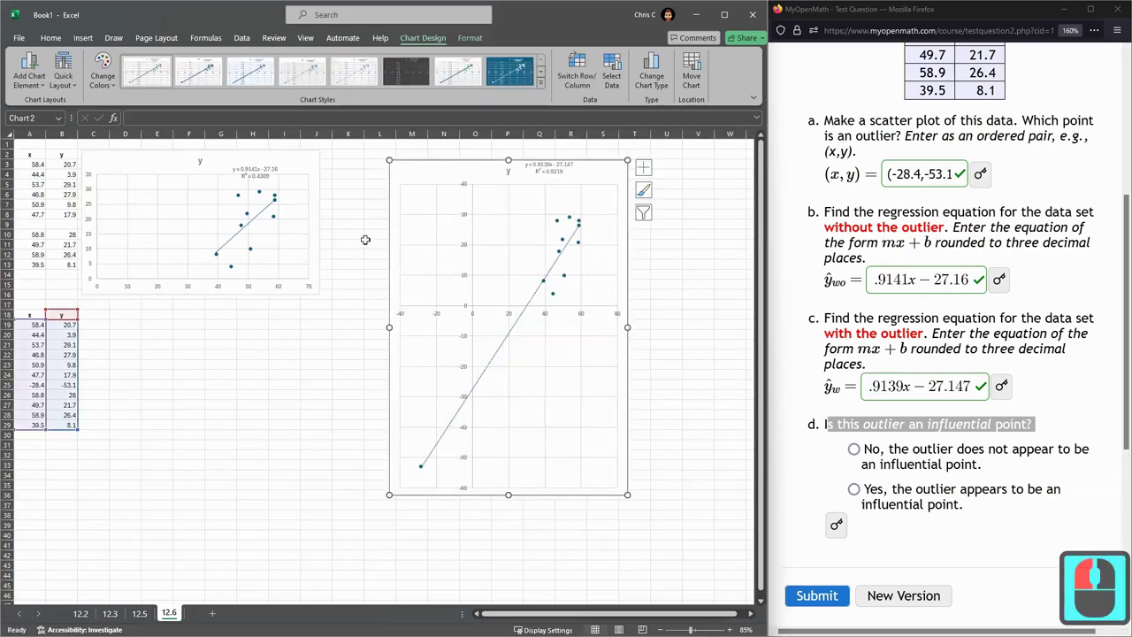
Move the chart without the outlier right up against the taller chart, with its top edge at about row 4
{"action": "left_click_drag", "start_coordinate": [459, 166], "coordinate": [406, 148]}
{"action": "key", "text": "Escape"}
{"action": "left_click_drag", "start_coordinate": [257, 162], "coordinate": [357, 188]}
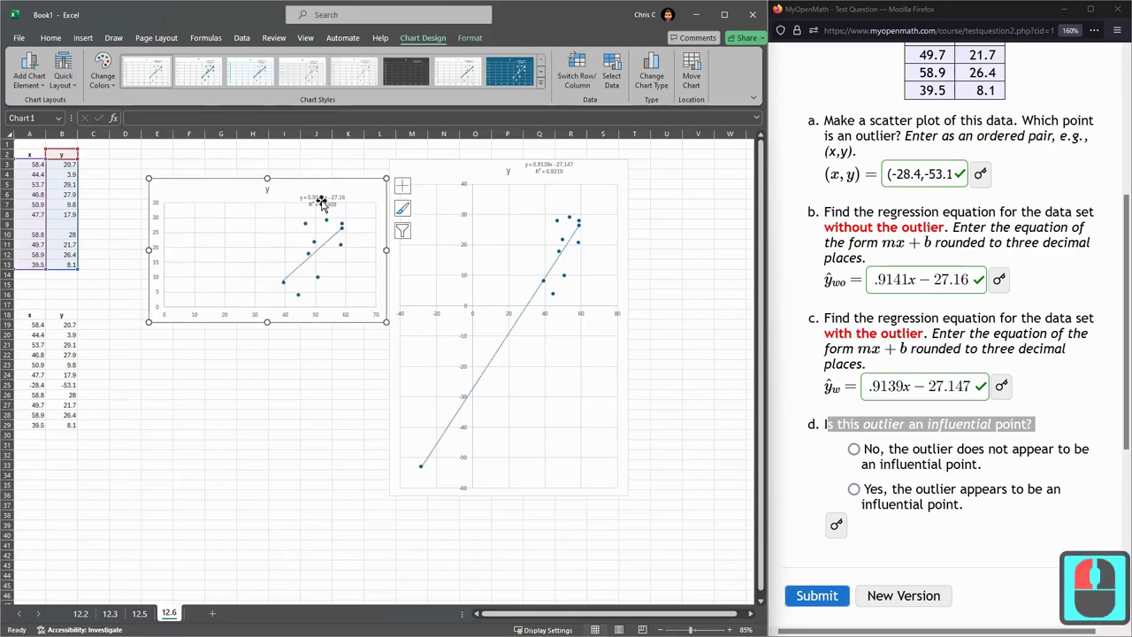
{"action": "left_click", "coordinate": [688, 295]}
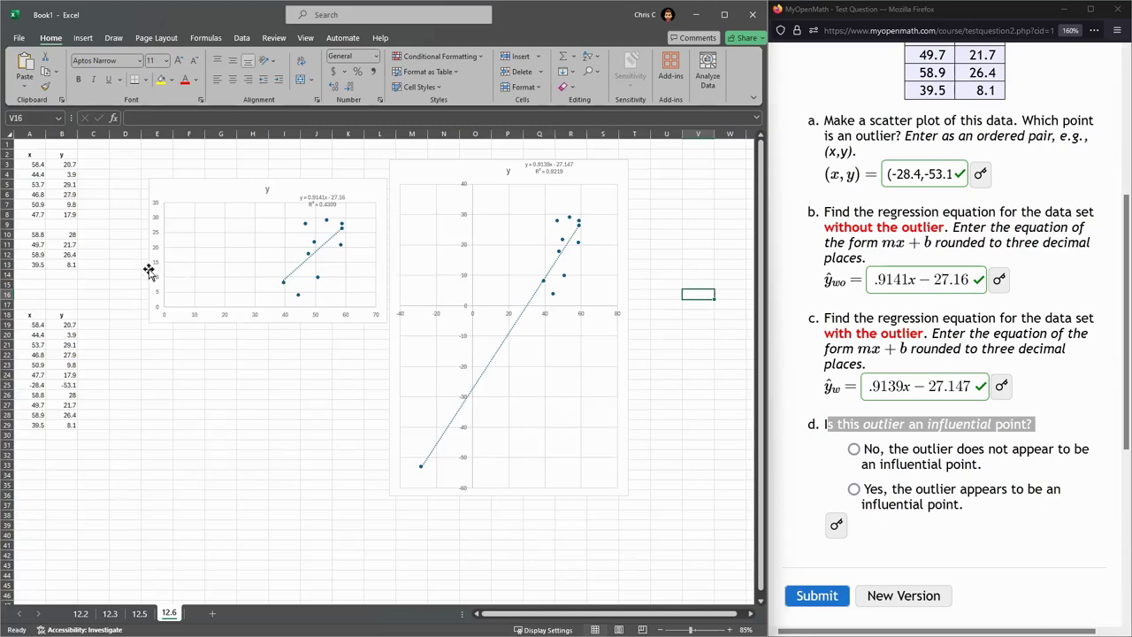
Narrow the chart without the outlier from its left edge to roughly column G
{"action": "left_click", "coordinate": [190, 265]}
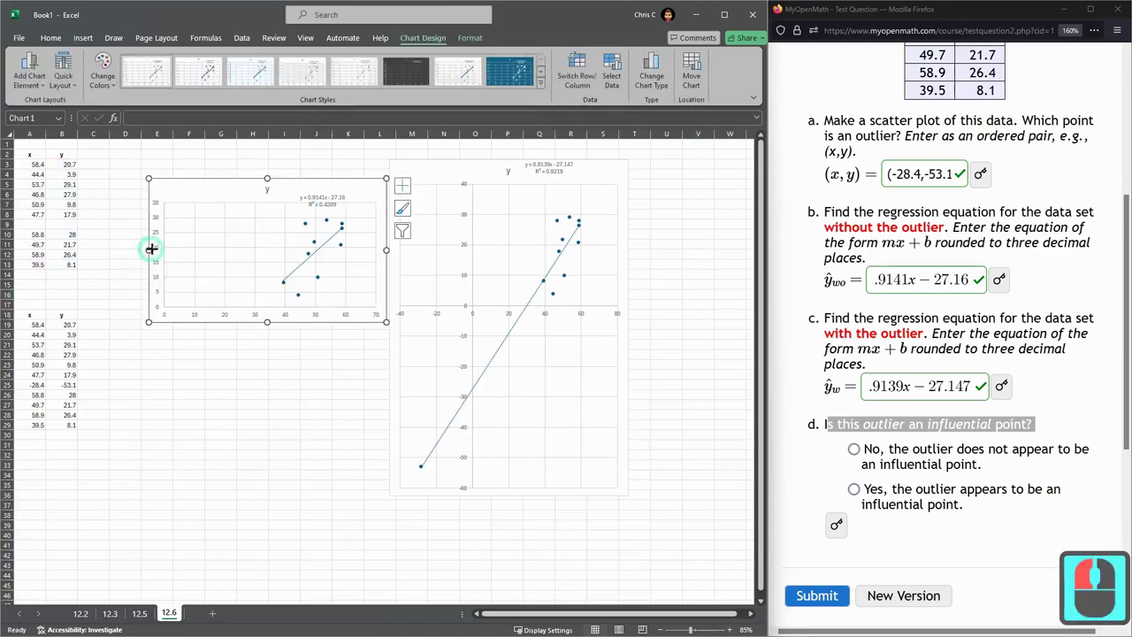
{"action": "left_click_drag", "start_coordinate": [179, 248], "coordinate": [198, 250]}
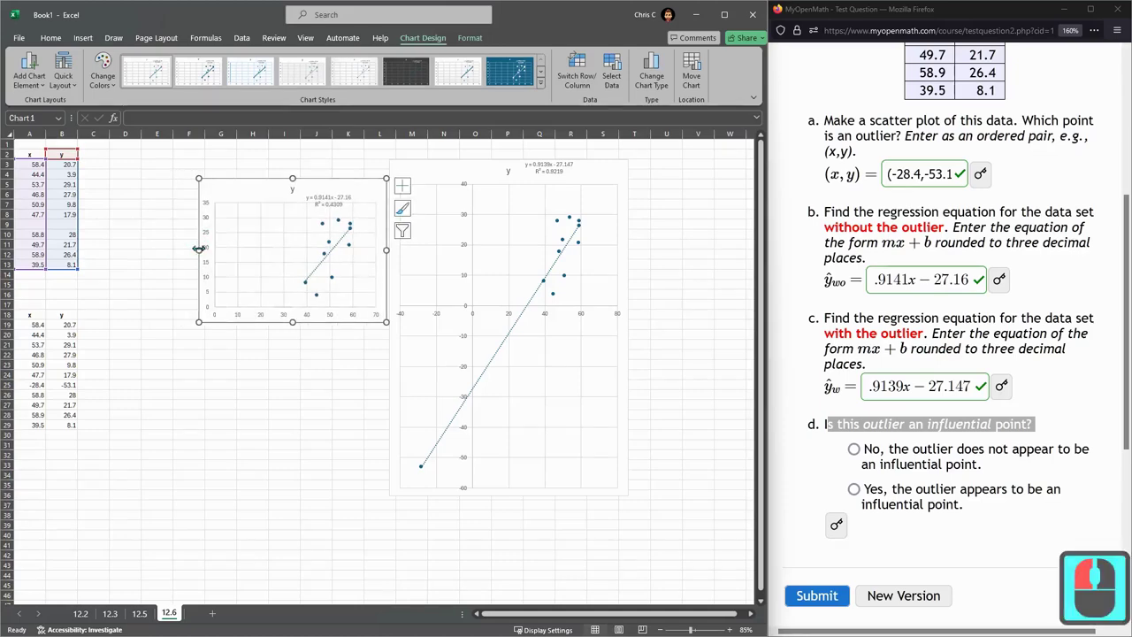
{"action": "left_click", "coordinate": [232, 372]}
Compare the two charts' trendlines and highlight the regression equations entered in parts b and c
{"action": "scroll", "coordinate": [298, 363], "scroll_direction": "up", "scroll_amount": 2, "text": "ctrl"}
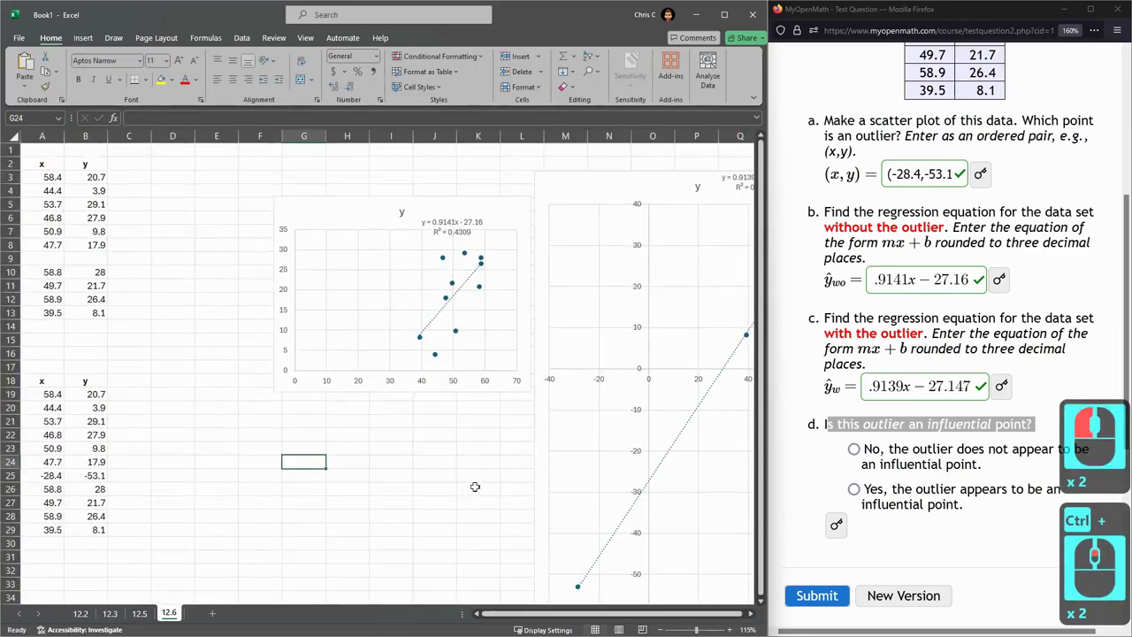
{"action": "left_click_drag", "start_coordinate": [531, 614], "coordinate": [586, 616]}
{"action": "scroll", "coordinate": [501, 487], "scroll_direction": "down", "scroll_amount": 2, "text": "ctrl"}
{"action": "scroll", "coordinate": [489, 353], "scroll_direction": "up", "scroll_amount": 1, "text": "ctrl"}
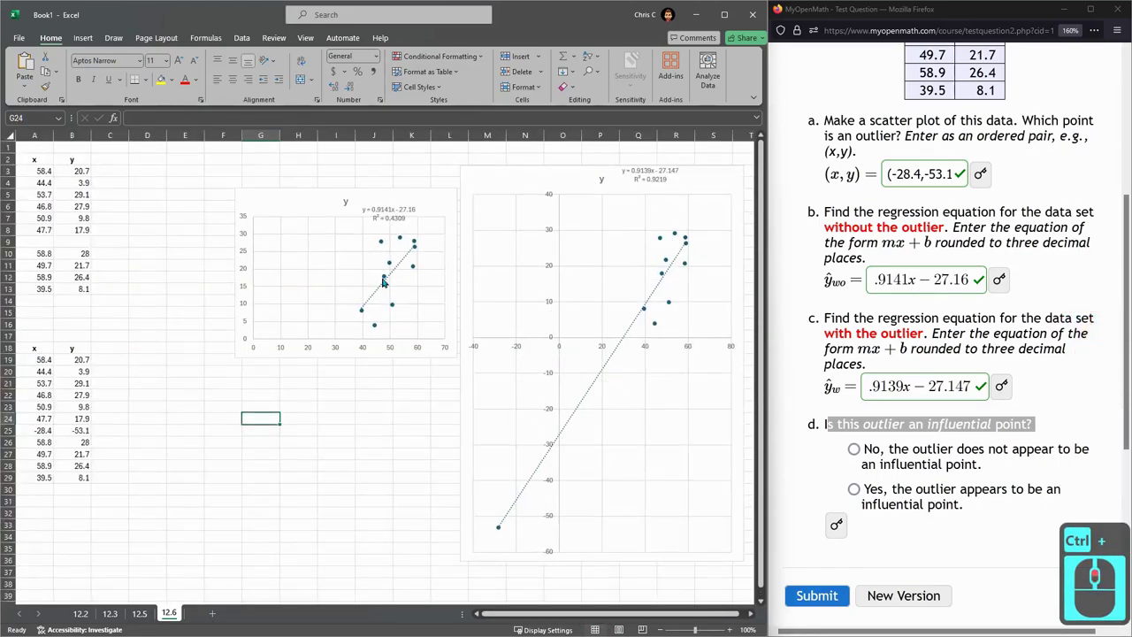
{"action": "left_click", "coordinate": [872, 279]}
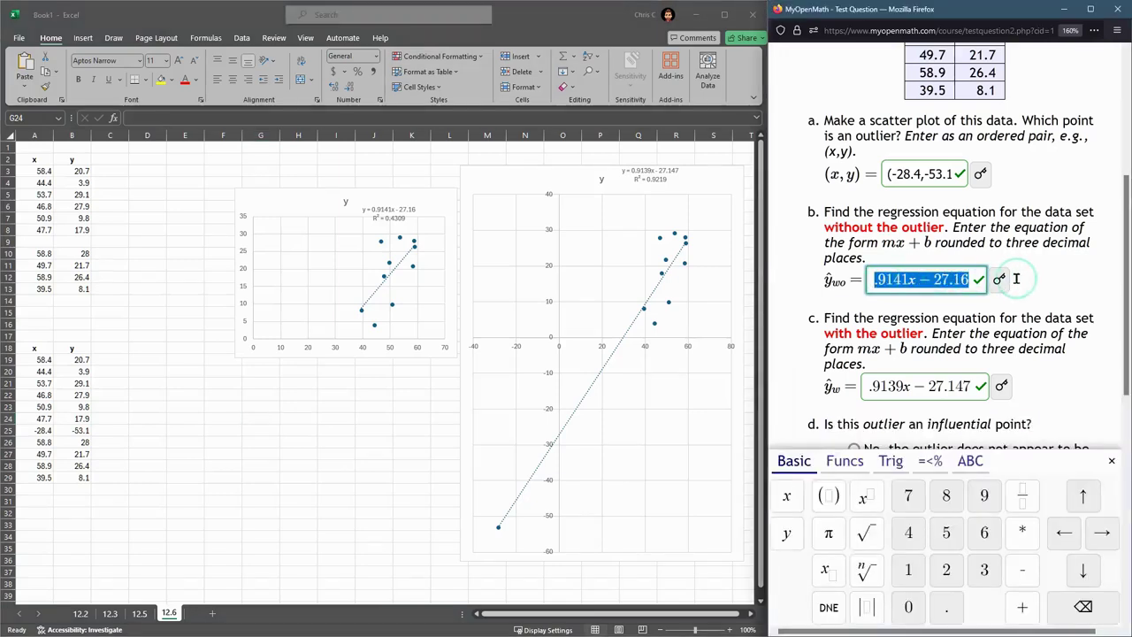
{"action": "left_click_drag", "start_coordinate": [871, 386], "coordinate": [1060, 323]}
{"action": "left_click", "coordinate": [1060, 323]}
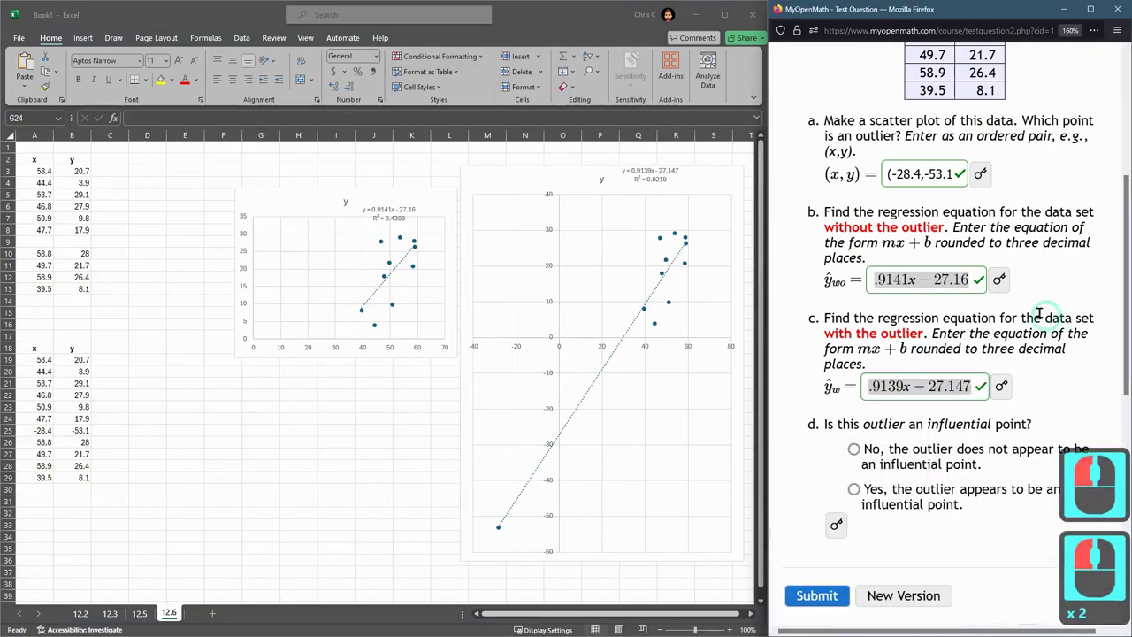
Compare the slopes and the constant terms of the regression equations in parts b and c by highlighting each pair
{"action": "left_click", "coordinate": [872, 279]}
{"action": "left_click_drag", "start_coordinate": [871, 280], "coordinate": [911, 279]}
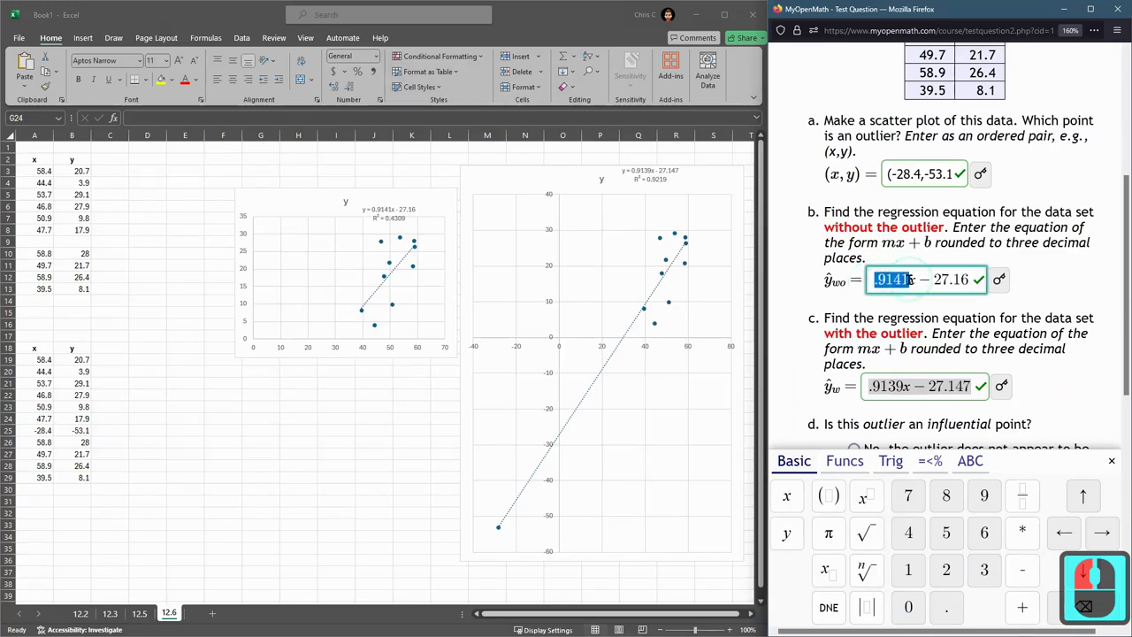
{"action": "left_click_drag", "start_coordinate": [869, 387], "coordinate": [902, 386]}
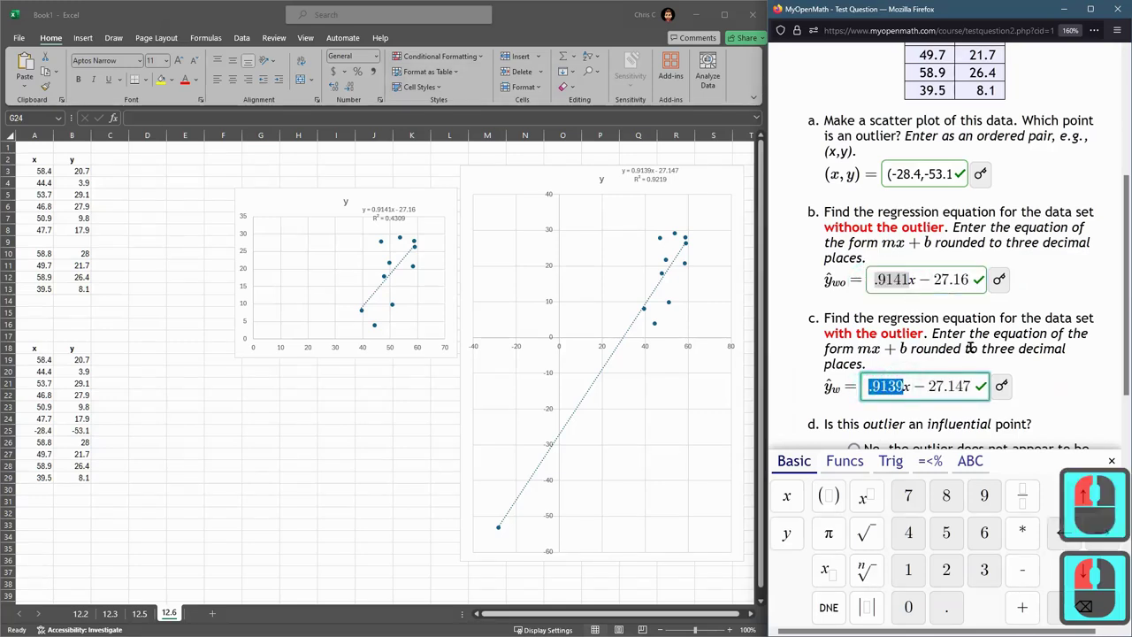
{"action": "left_click_drag", "start_coordinate": [935, 280], "coordinate": [969, 281]}
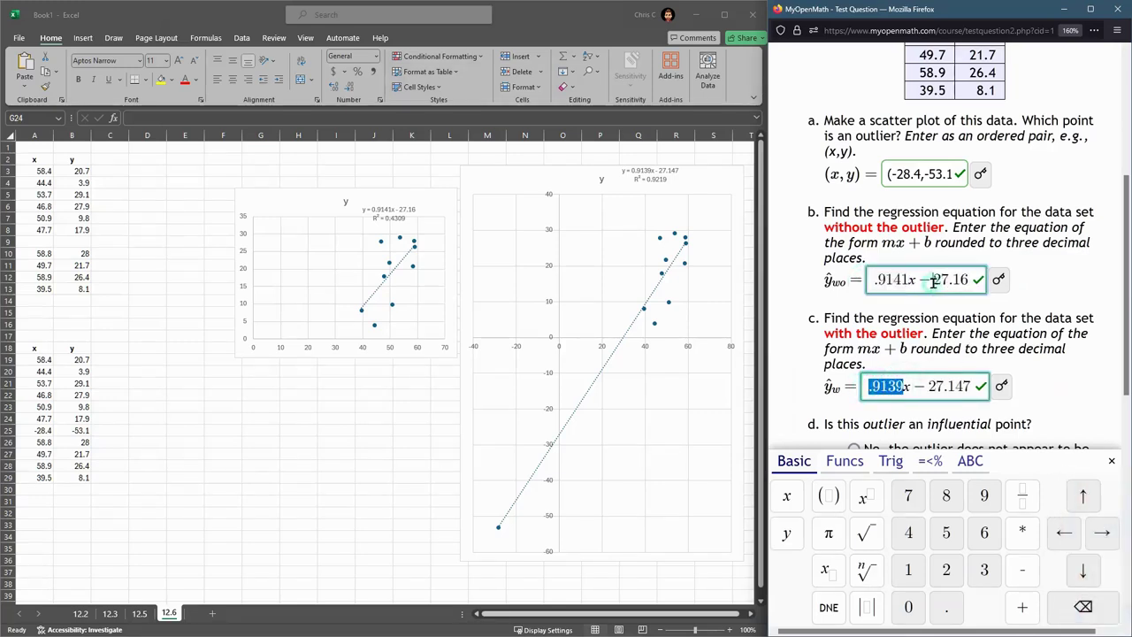
{"action": "left_click_drag", "start_coordinate": [925, 386], "coordinate": [973, 386]}
{"action": "left_click", "coordinate": [1077, 341]}
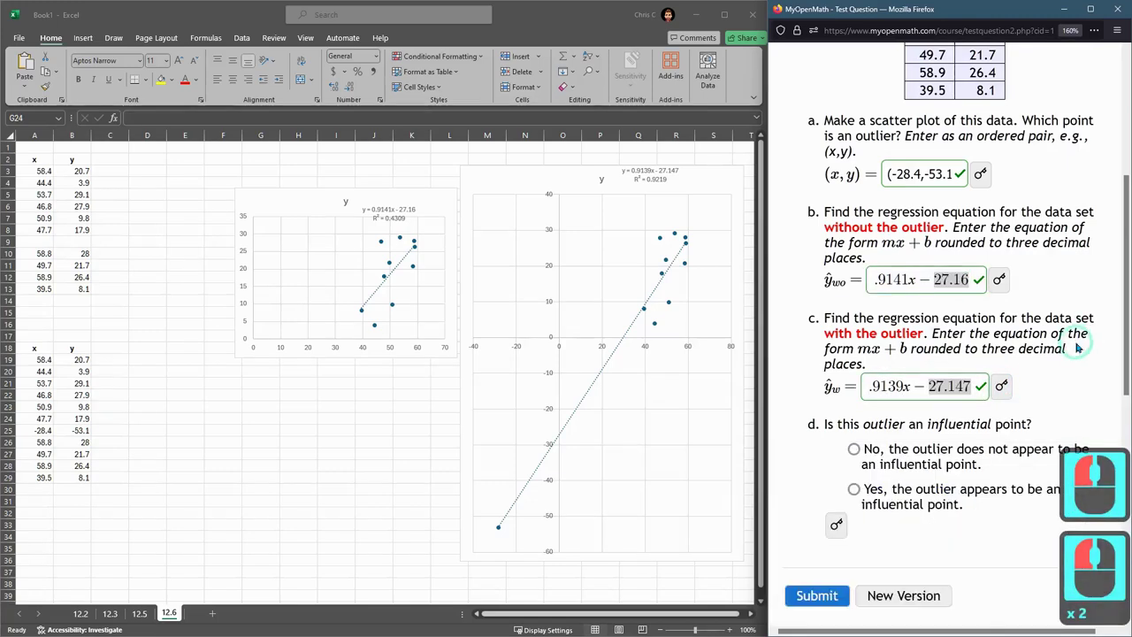
Answer part d with "No, the outlier does not appear to be an influential point" and submit the question
{"action": "scroll", "coordinate": [1078, 348], "scroll_direction": "down", "scroll_amount": 2}
{"action": "left_click_drag", "start_coordinate": [860, 325], "coordinate": [1008, 324]}
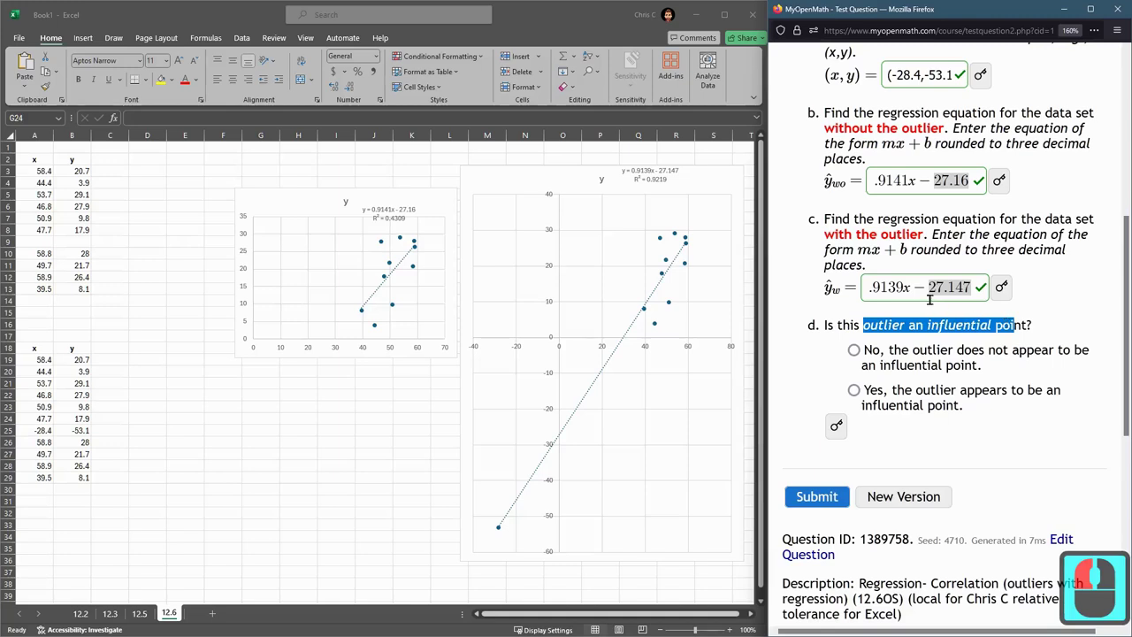
{"action": "left_click", "coordinate": [893, 356]}
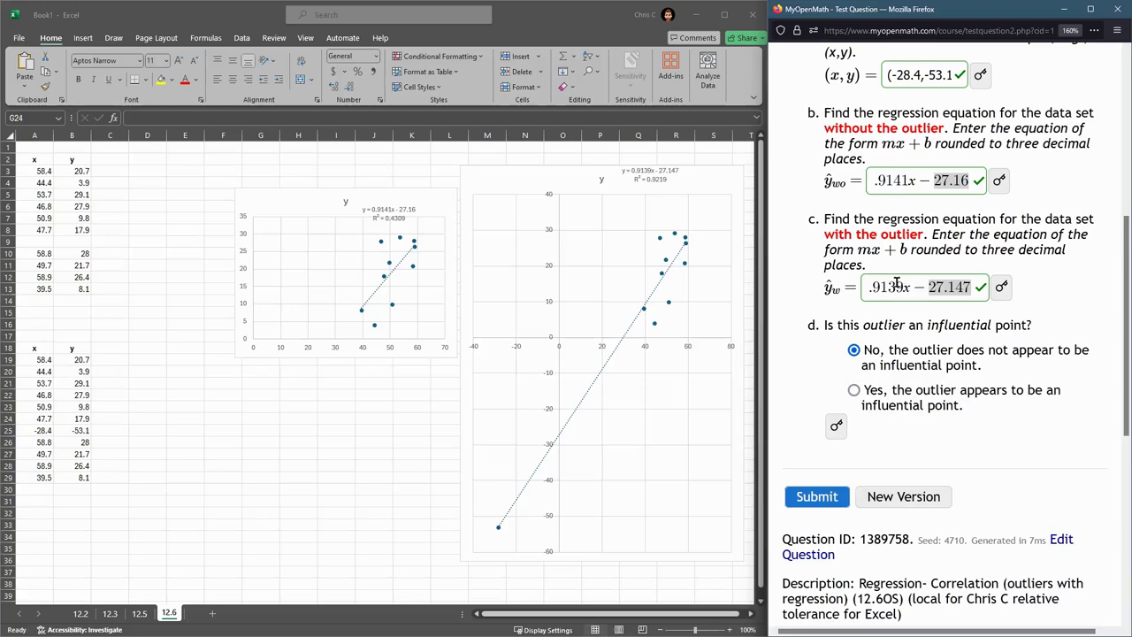
{"action": "double_click", "coordinate": [866, 354]}
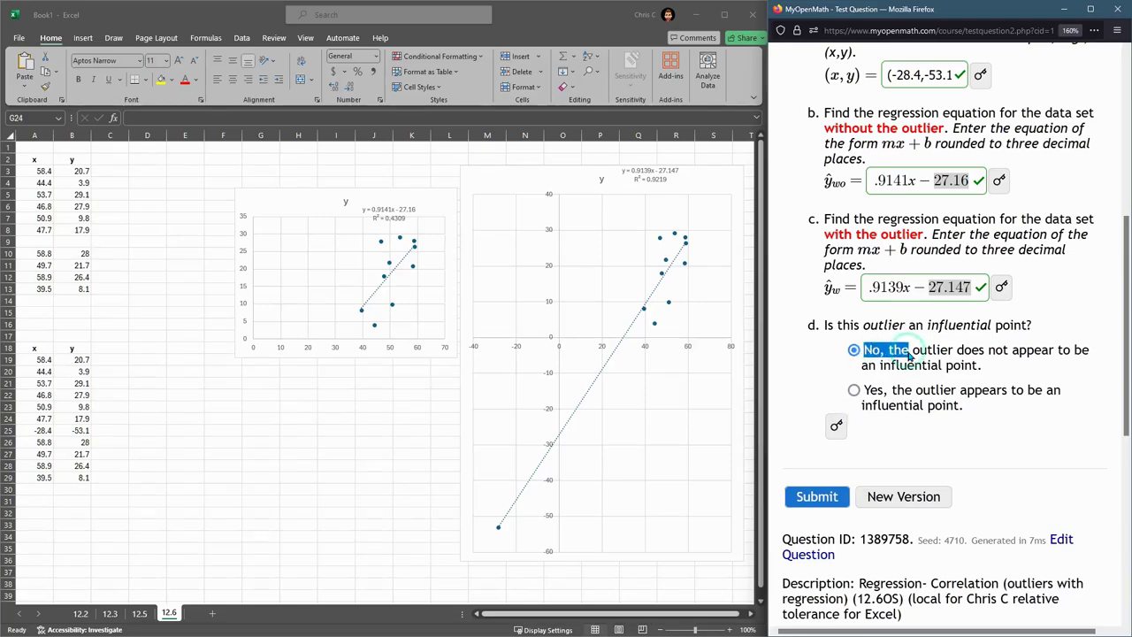
{"action": "left_click", "coordinate": [818, 495]}
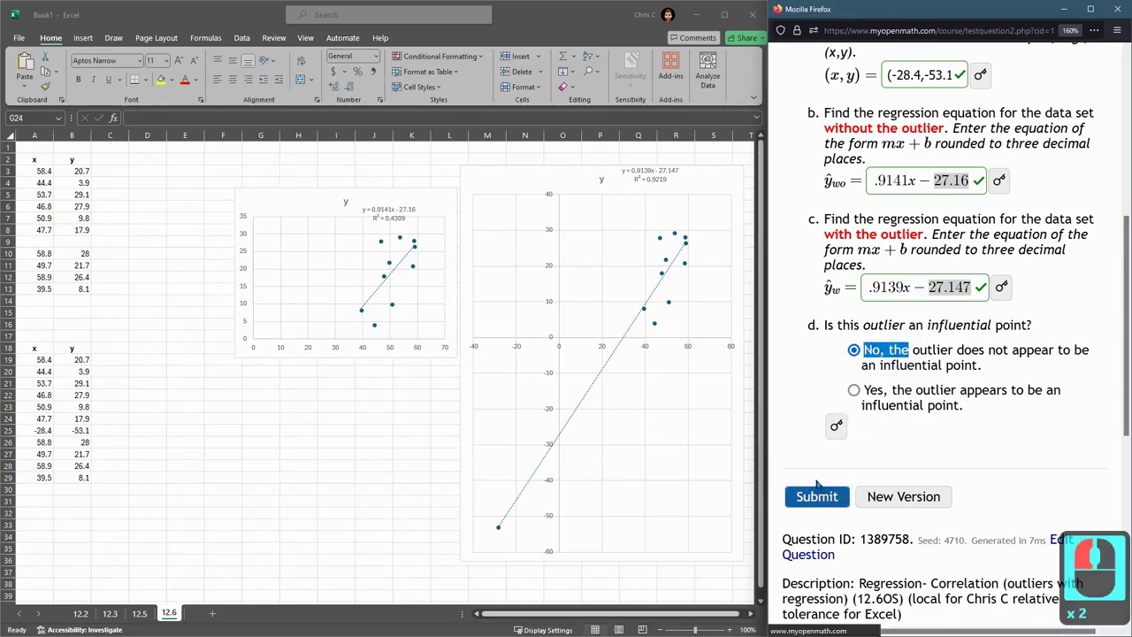
{"action": "scroll", "coordinate": [787, 442], "scroll_direction": "down", "scroll_amount": 3}
{"action": "scroll", "coordinate": [790, 448], "scroll_direction": "down", "scroll_amount": 1}
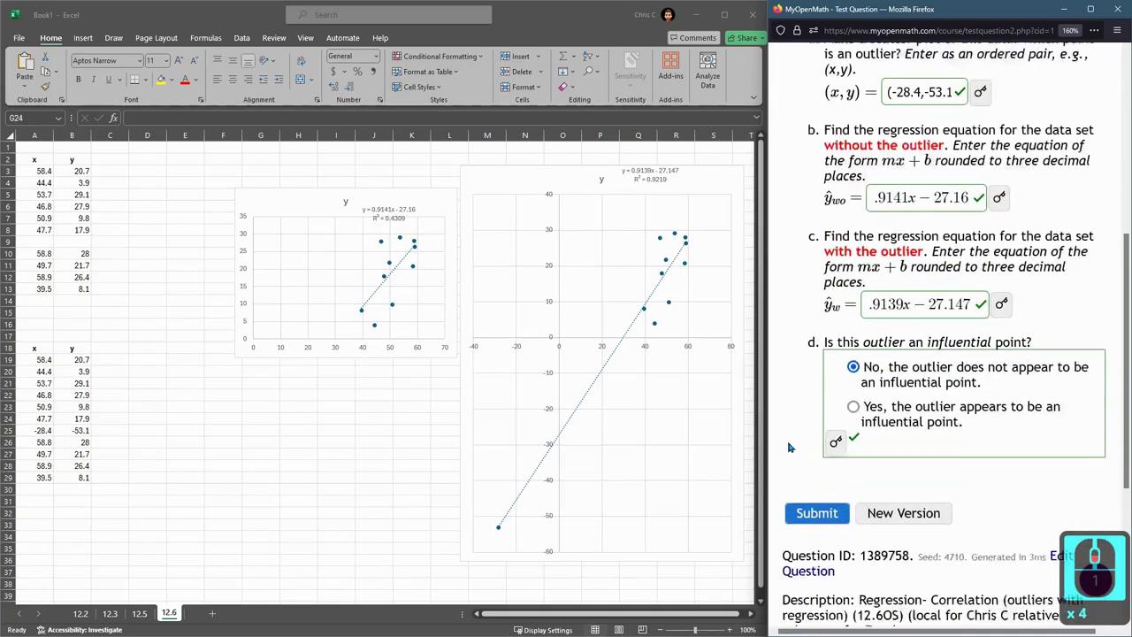
Change the part d answer to "Yes, the outlier appears to be an influential point" and review the equations and the chart with the outlier
{"action": "left_click", "coordinate": [874, 396]}
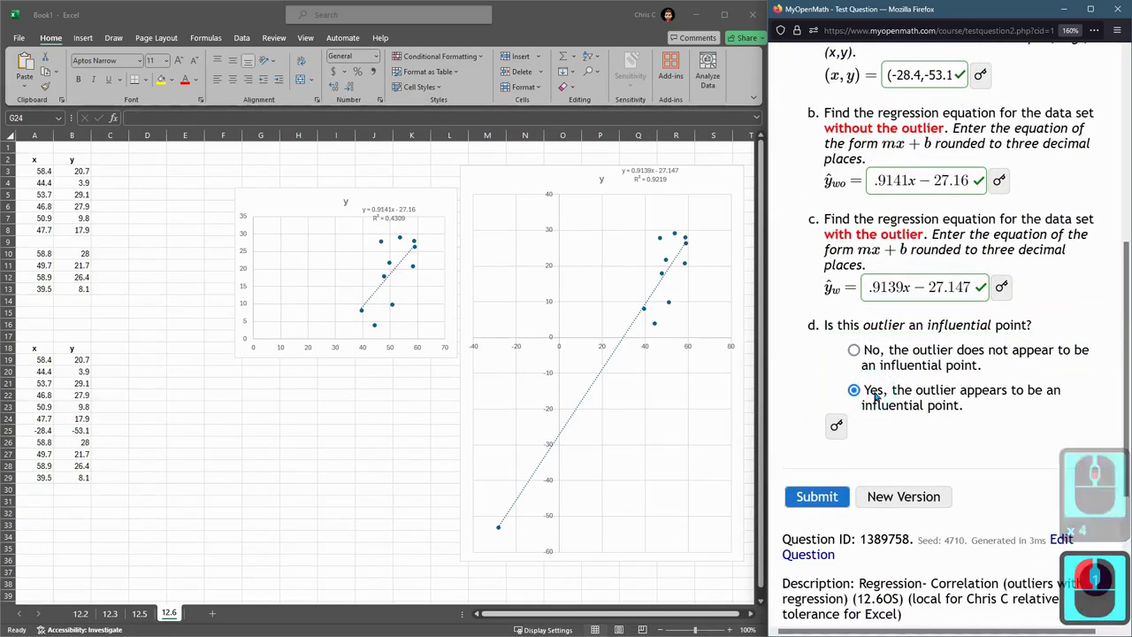
{"action": "left_click", "coordinate": [909, 174]}
{"action": "left_click", "coordinate": [895, 286]}
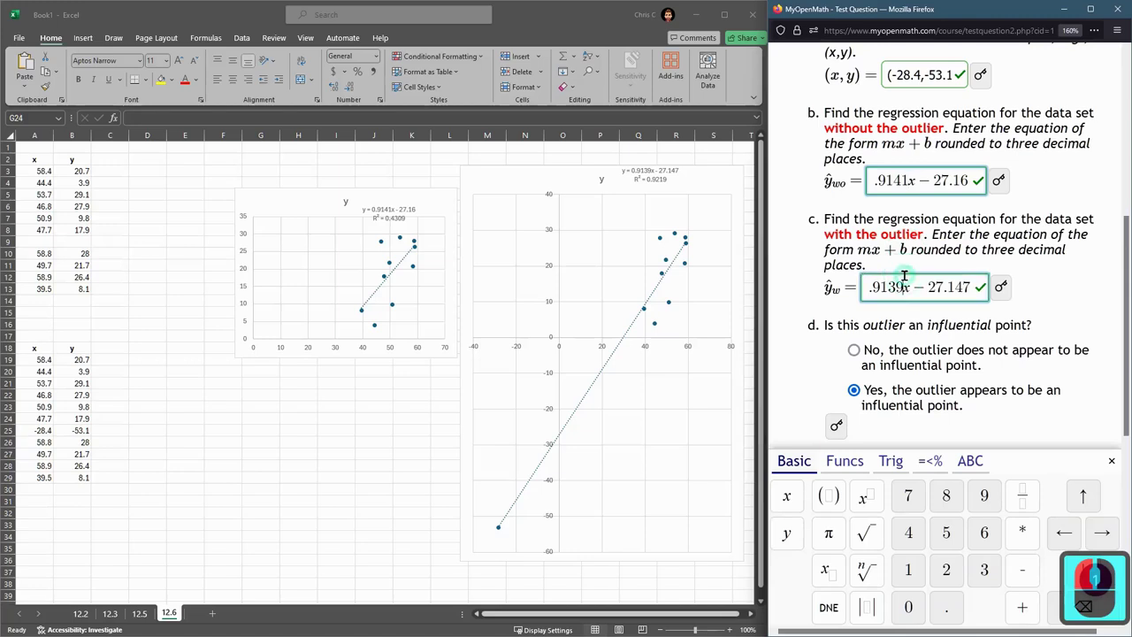
{"action": "left_click", "coordinate": [895, 287]}
{"action": "left_click", "coordinate": [895, 286]}
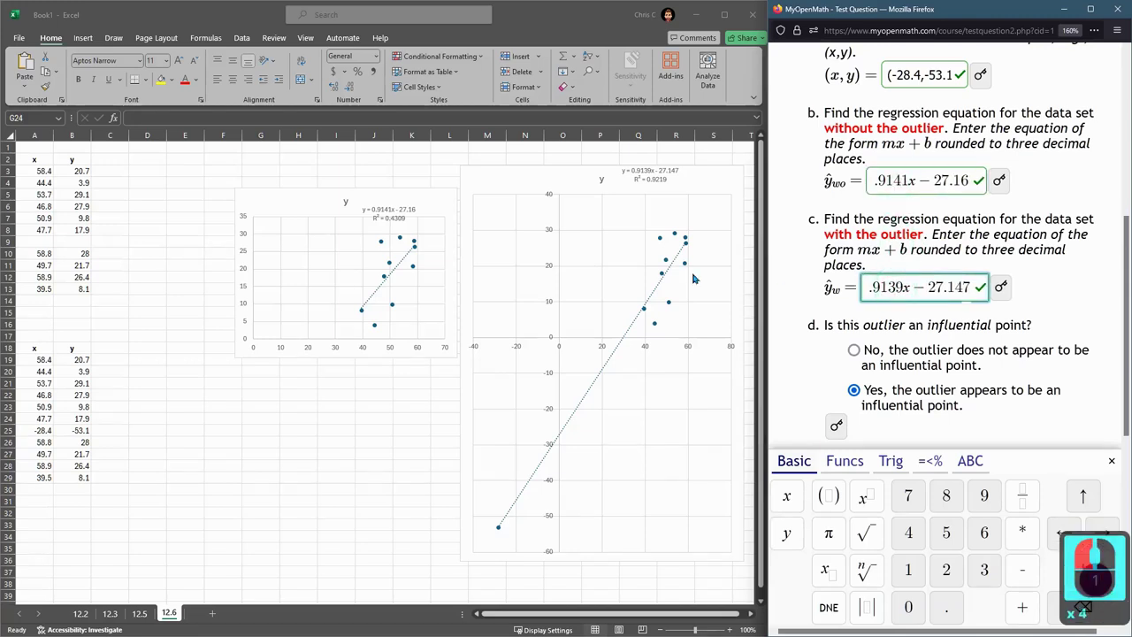
{"action": "left_click", "coordinate": [593, 283]}
{"action": "left_click", "coordinate": [588, 272]}
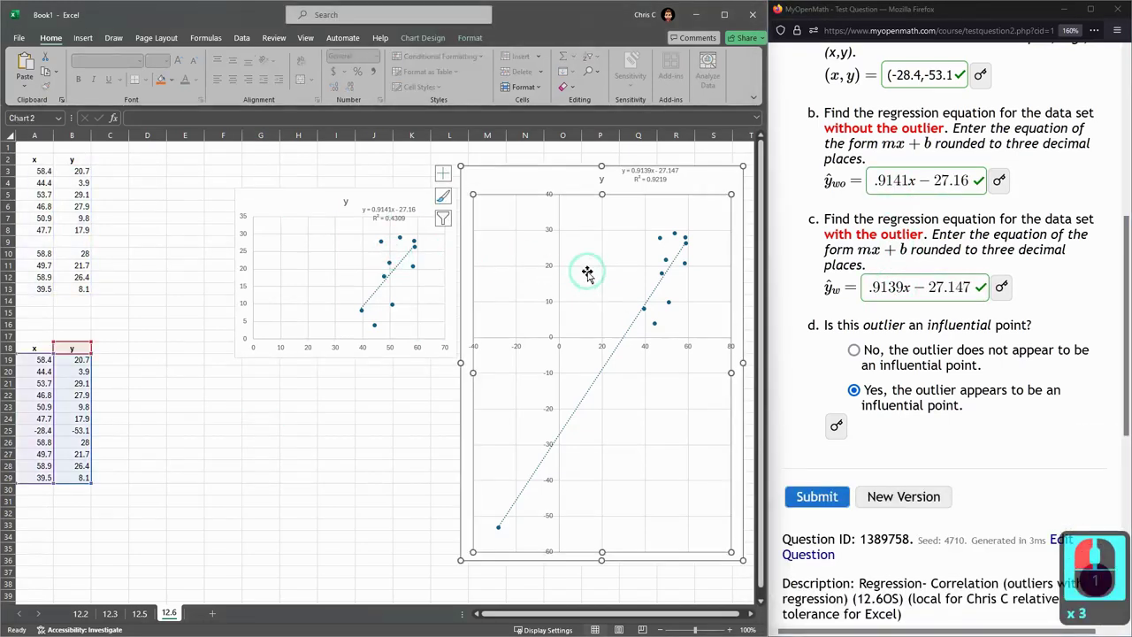
Examine how closely the part b and part c regression equations match, checking whole equations, slopes and the constants' decimals
{"action": "left_click", "coordinate": [872, 180]}
{"action": "left_click_drag", "start_coordinate": [871, 180], "coordinate": [970, 180]}
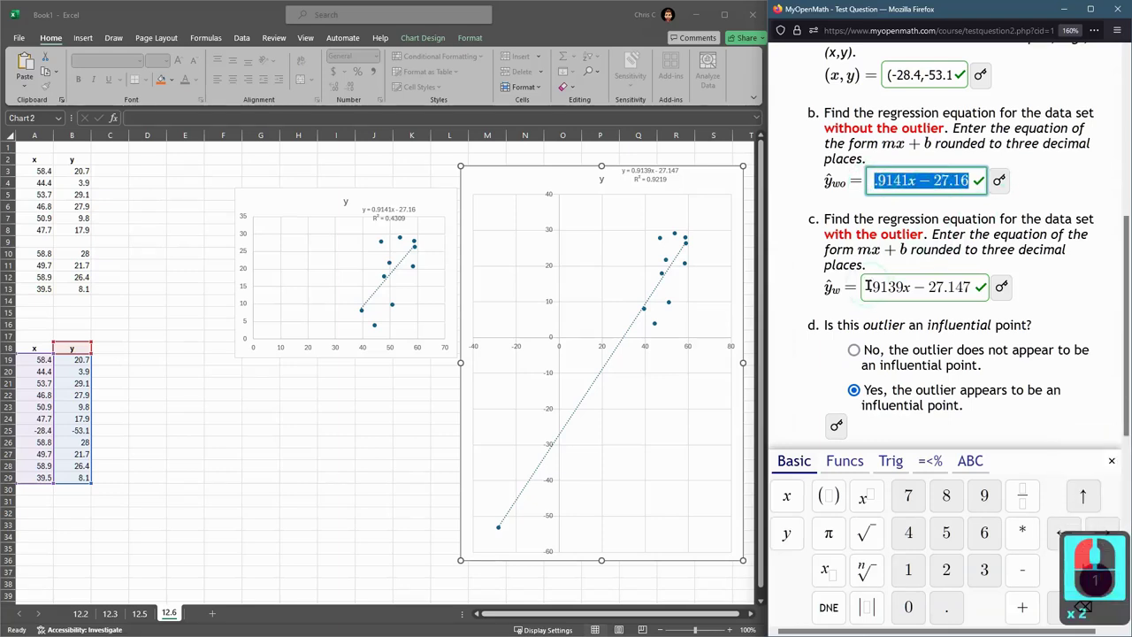
{"action": "left_click_drag", "start_coordinate": [870, 287], "coordinate": [1006, 285]}
{"action": "left_click", "coordinate": [902, 184]}
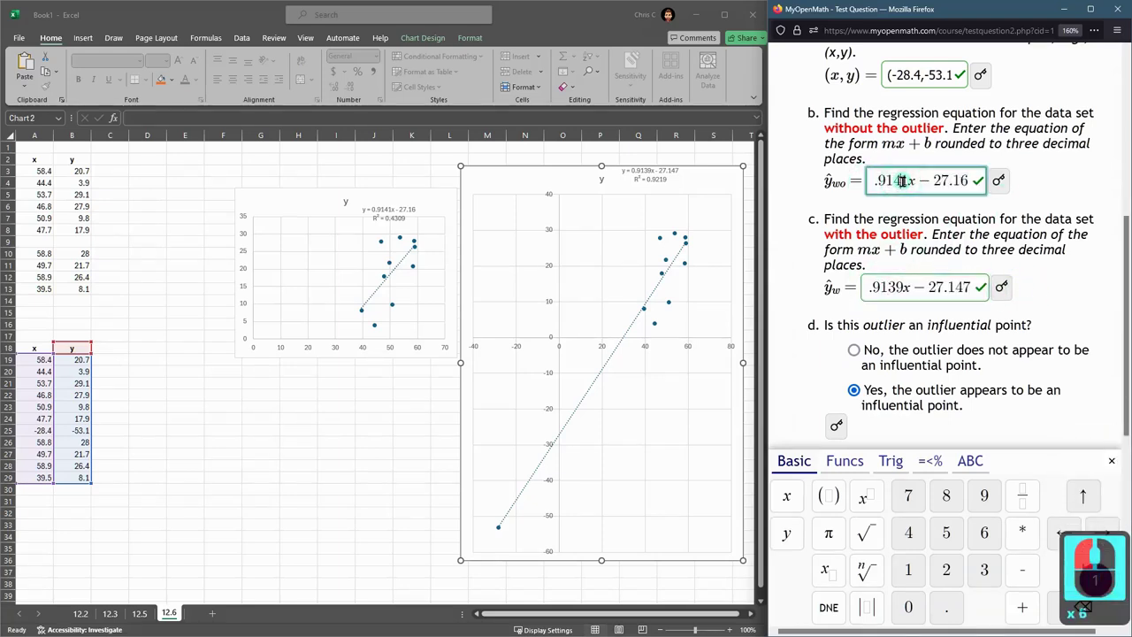
{"action": "left_click", "coordinate": [959, 288]}
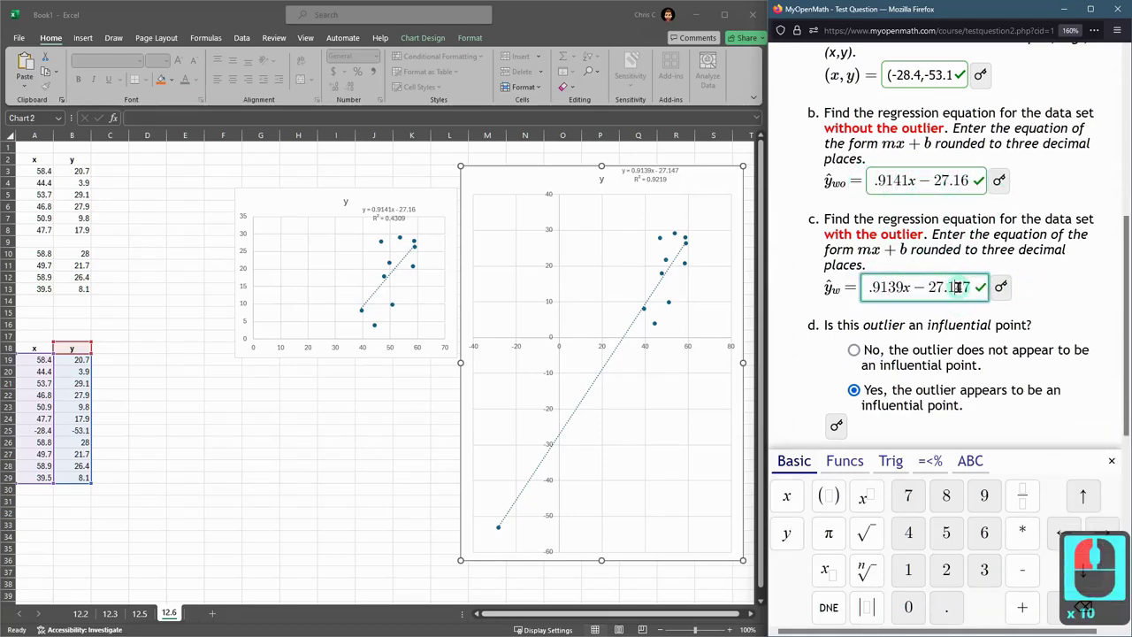
{"action": "left_click", "coordinate": [1041, 230]}
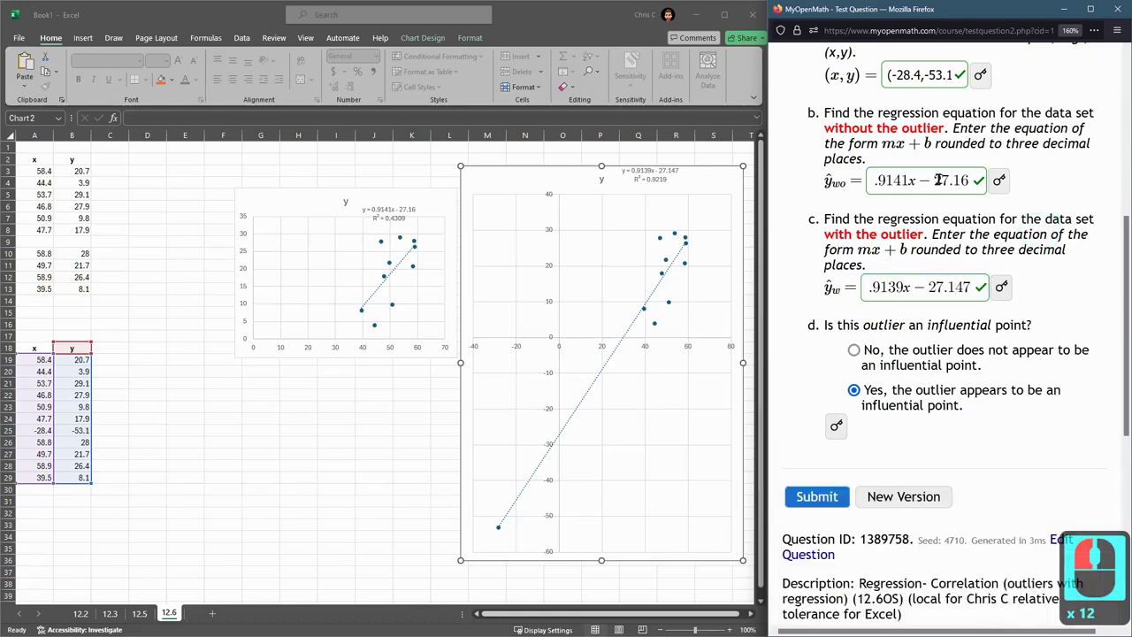
{"action": "left_click_drag", "start_coordinate": [953, 179], "coordinate": [969, 180]}
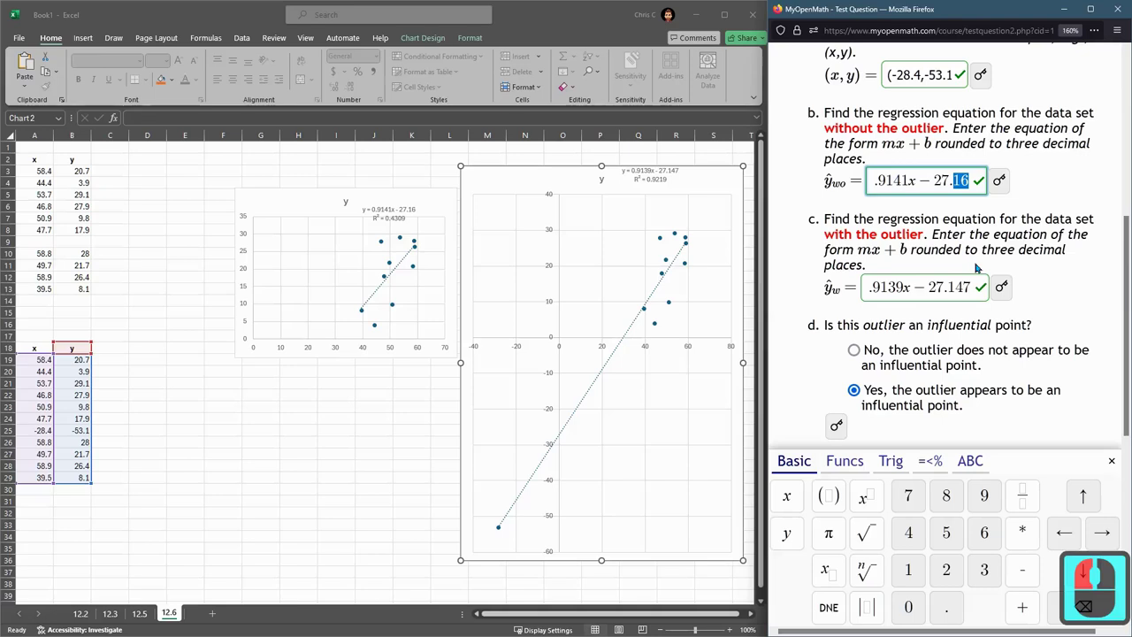
{"action": "left_click", "coordinate": [1045, 239]}
{"action": "left_click", "coordinate": [874, 181]}
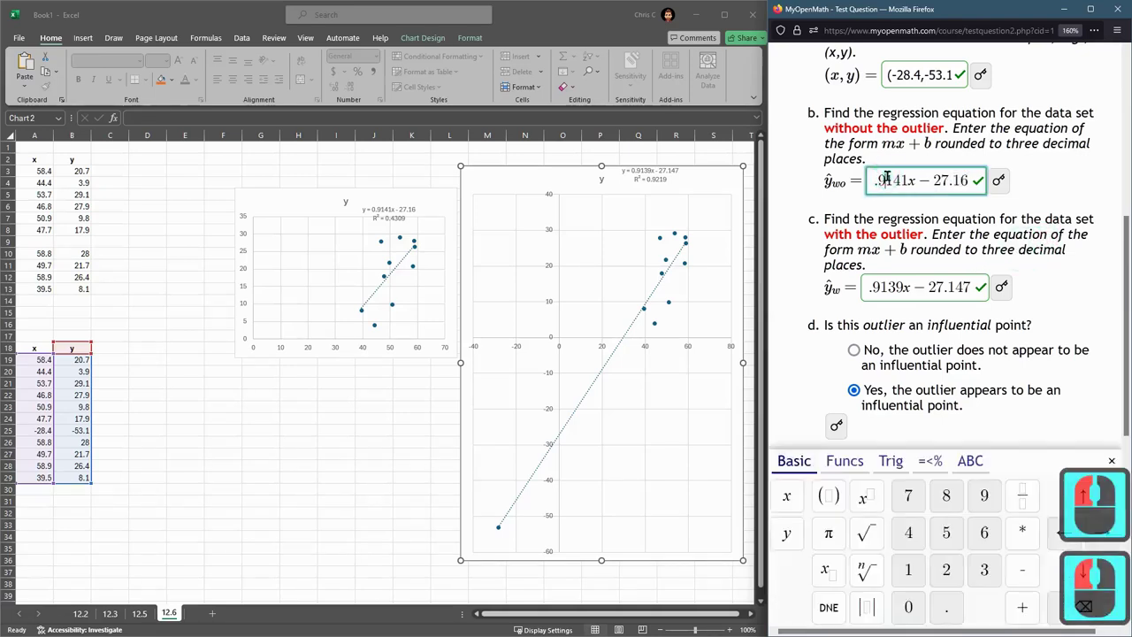
{"action": "left_click", "coordinate": [888, 284]}
{"action": "left_click", "coordinate": [1051, 246]}
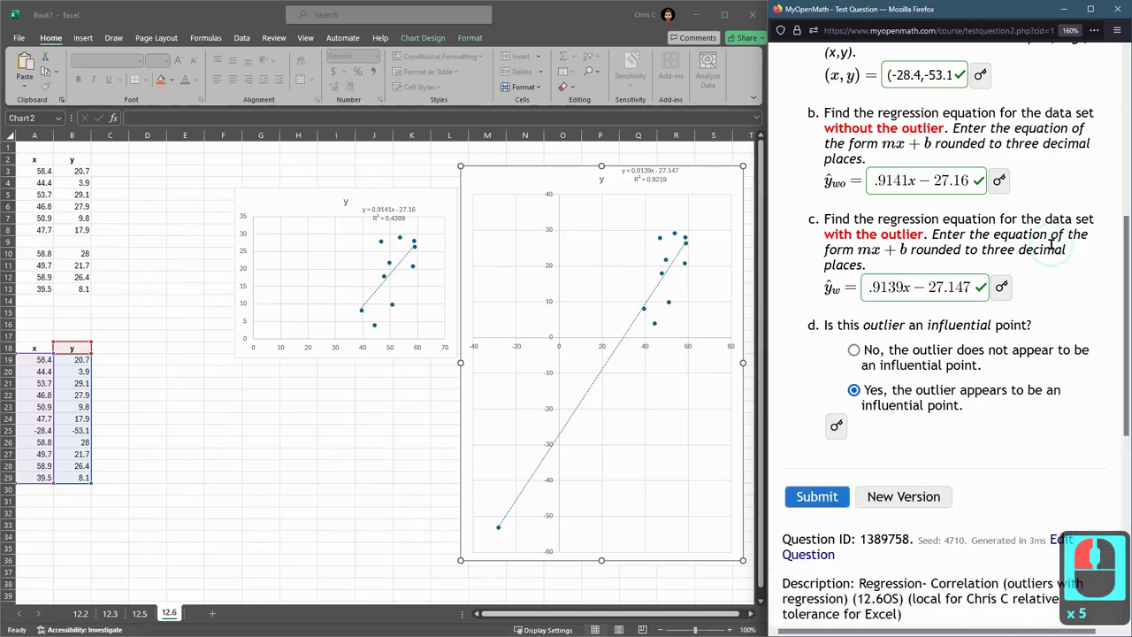
Switch the part d answer to No and back to Yes while rechecking the equations in parts b and c
{"action": "scroll", "coordinate": [935, 360], "scroll_direction": "down", "scroll_amount": 2}
{"action": "scroll", "coordinate": [927, 338], "scroll_direction": "up", "scroll_amount": 3}
{"action": "scroll", "coordinate": [902, 350], "scroll_direction": "down", "scroll_amount": 2}
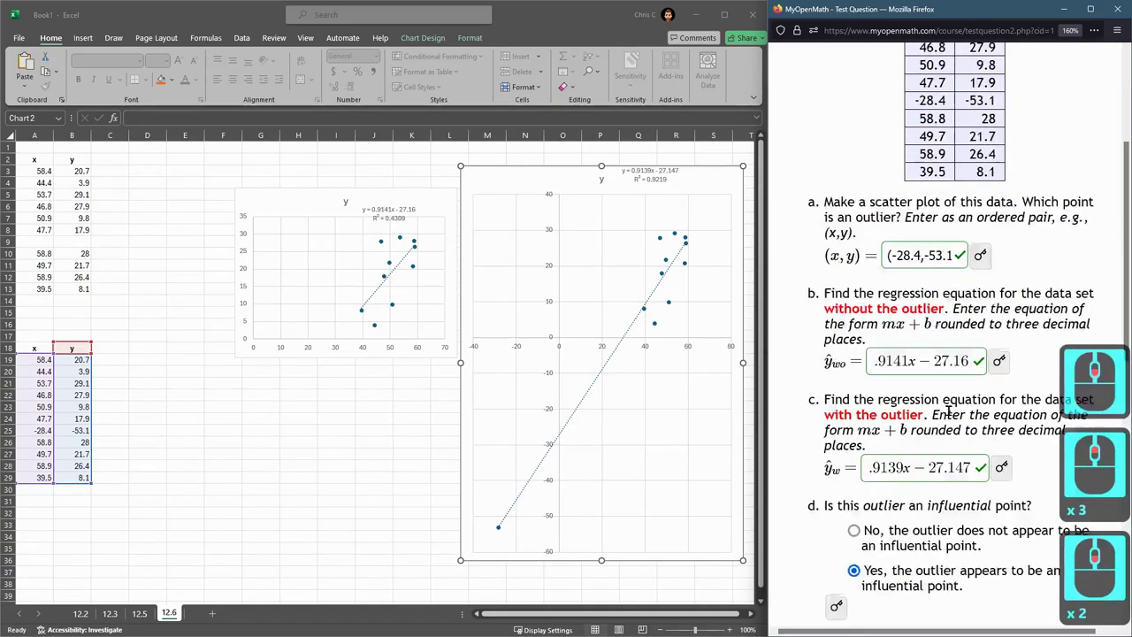
{"action": "left_click", "coordinate": [882, 354]}
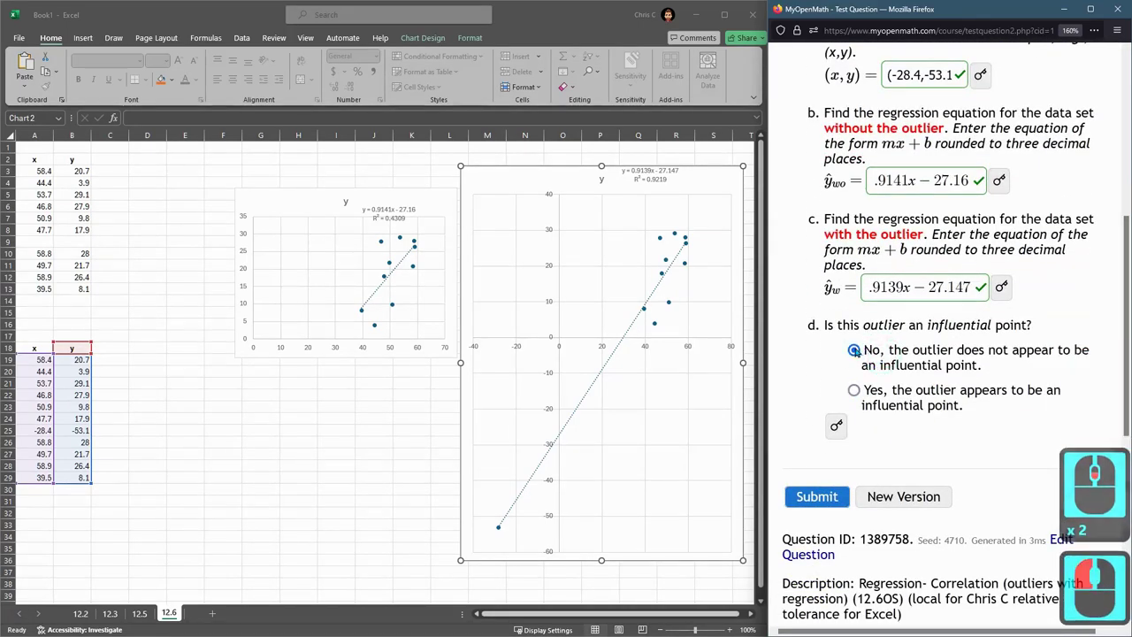
{"action": "left_click", "coordinate": [854, 390]}
{"action": "left_click", "coordinate": [916, 173]}
{"action": "left_click", "coordinate": [918, 281]}
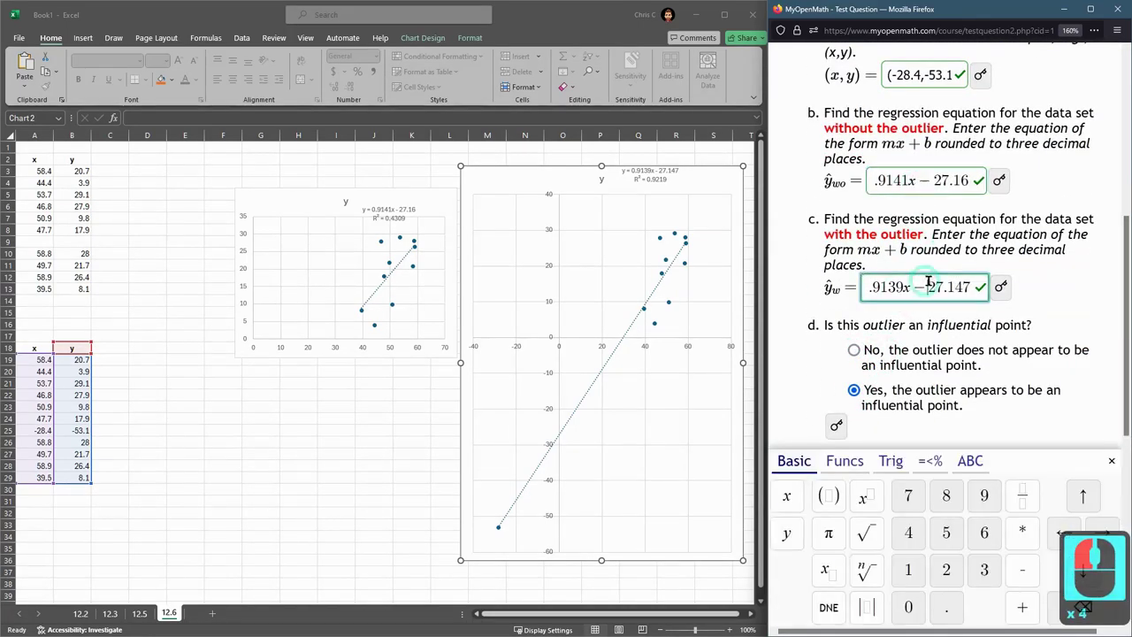